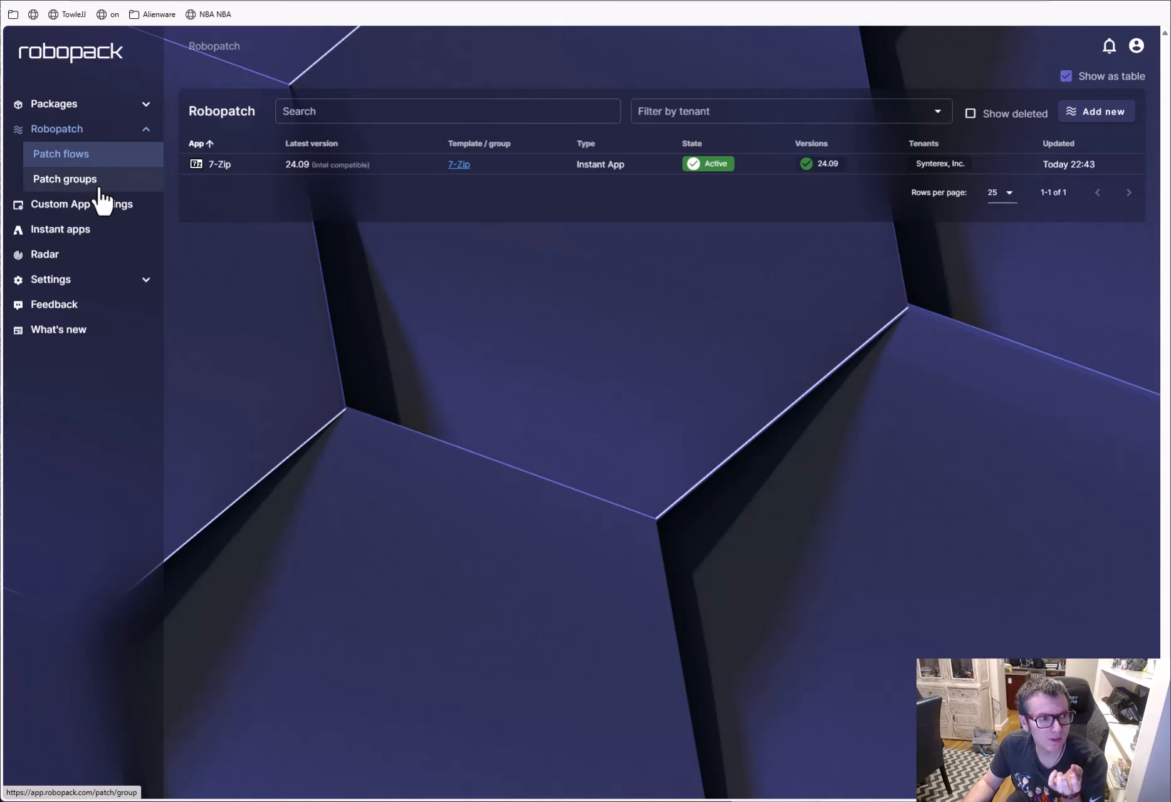
Start a new Robopatch patch group and name it "All Devices".
click(100, 201)
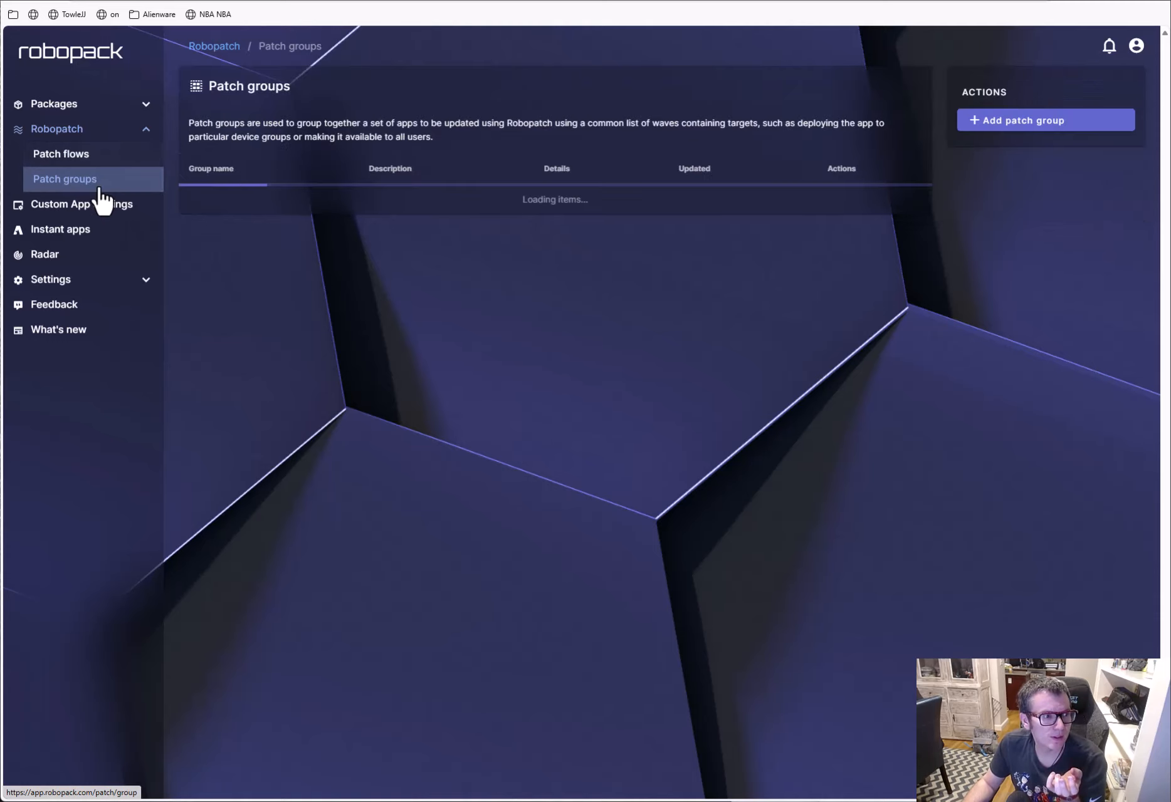
click(1052, 121)
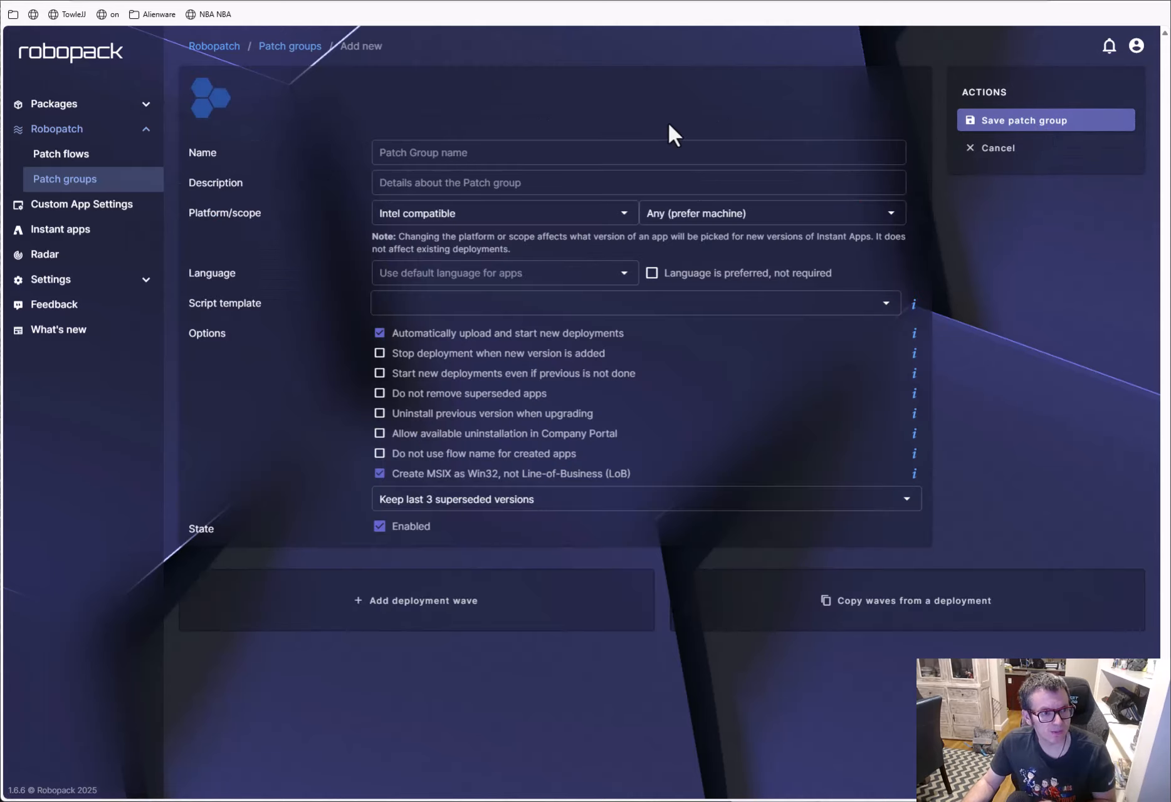
click(545, 154)
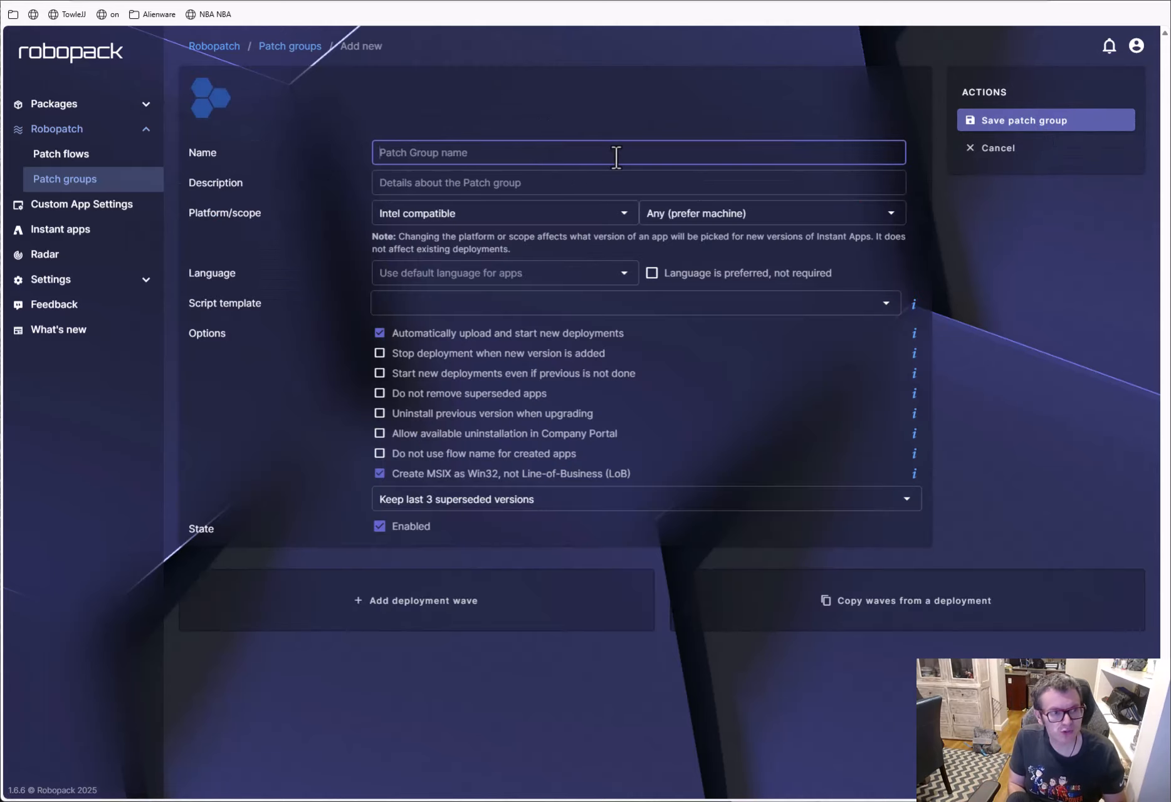
text(All Devices)
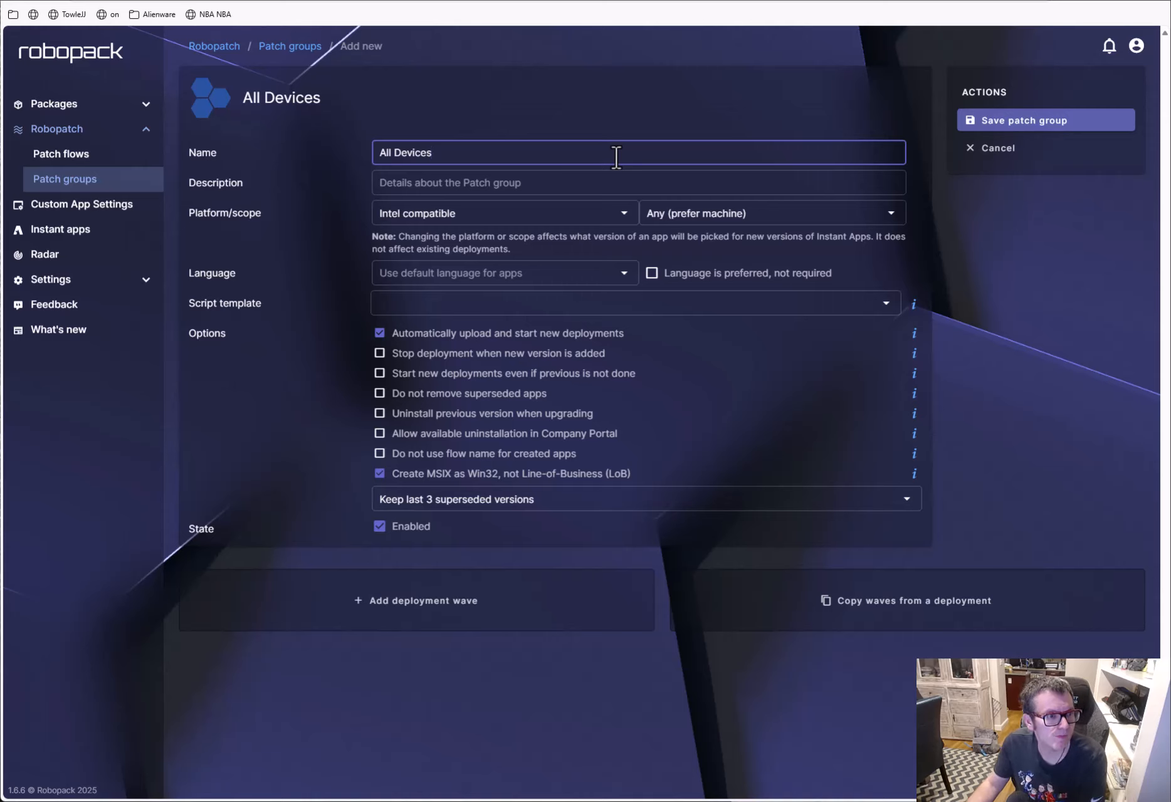
Enable stopping deployment when a new version is added and uninstalling the previous version when upgrading, and keep the last 2 superseded versions.
click(533, 216)
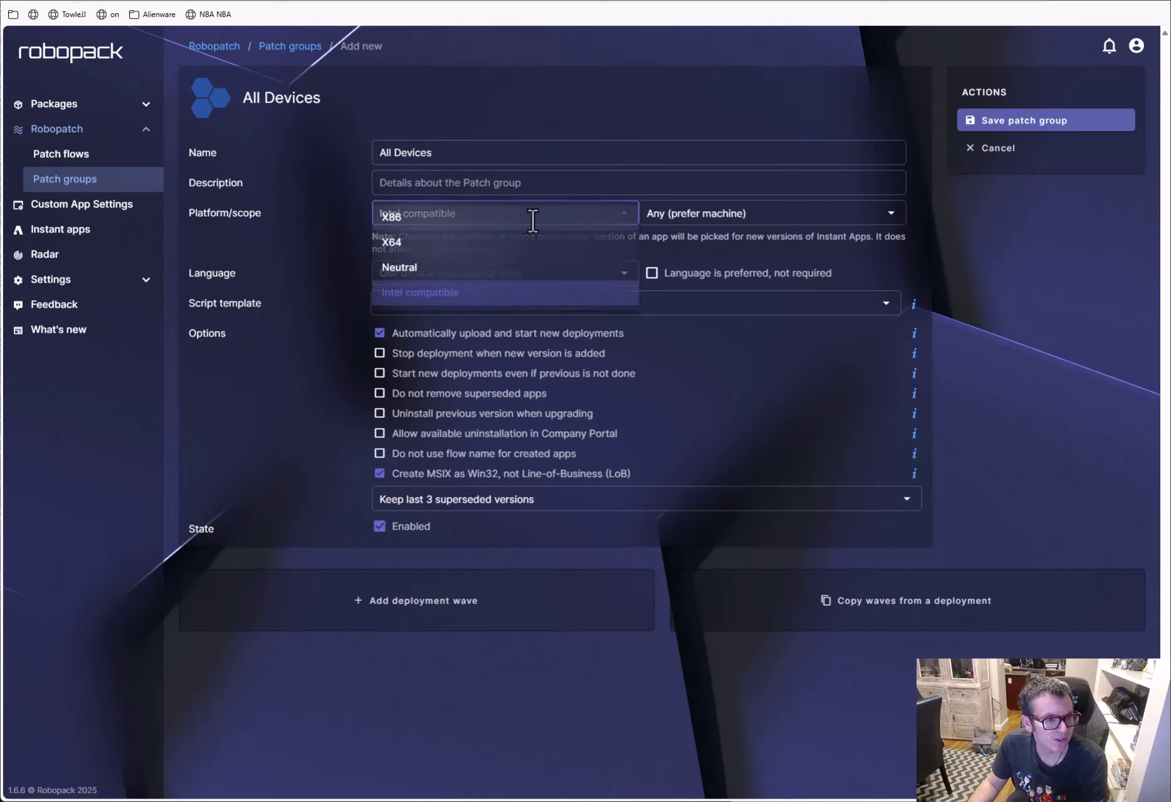
click(1015, 237)
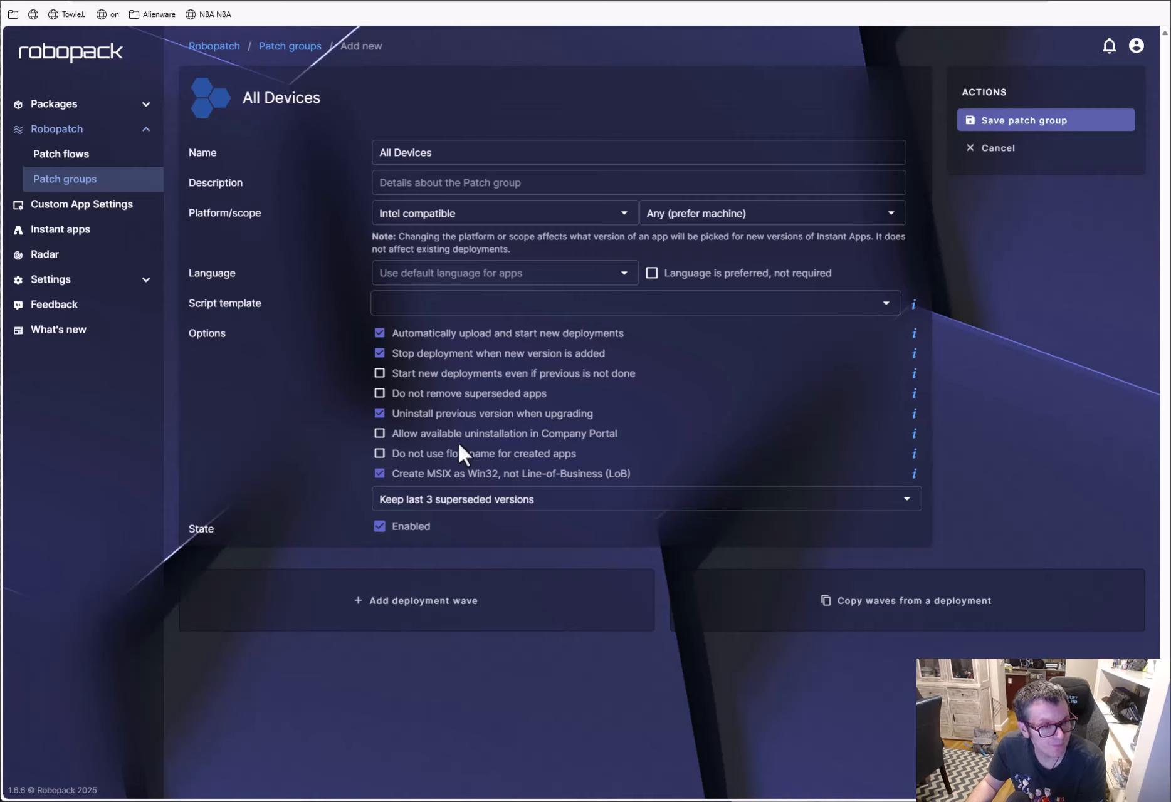
click(556, 501)
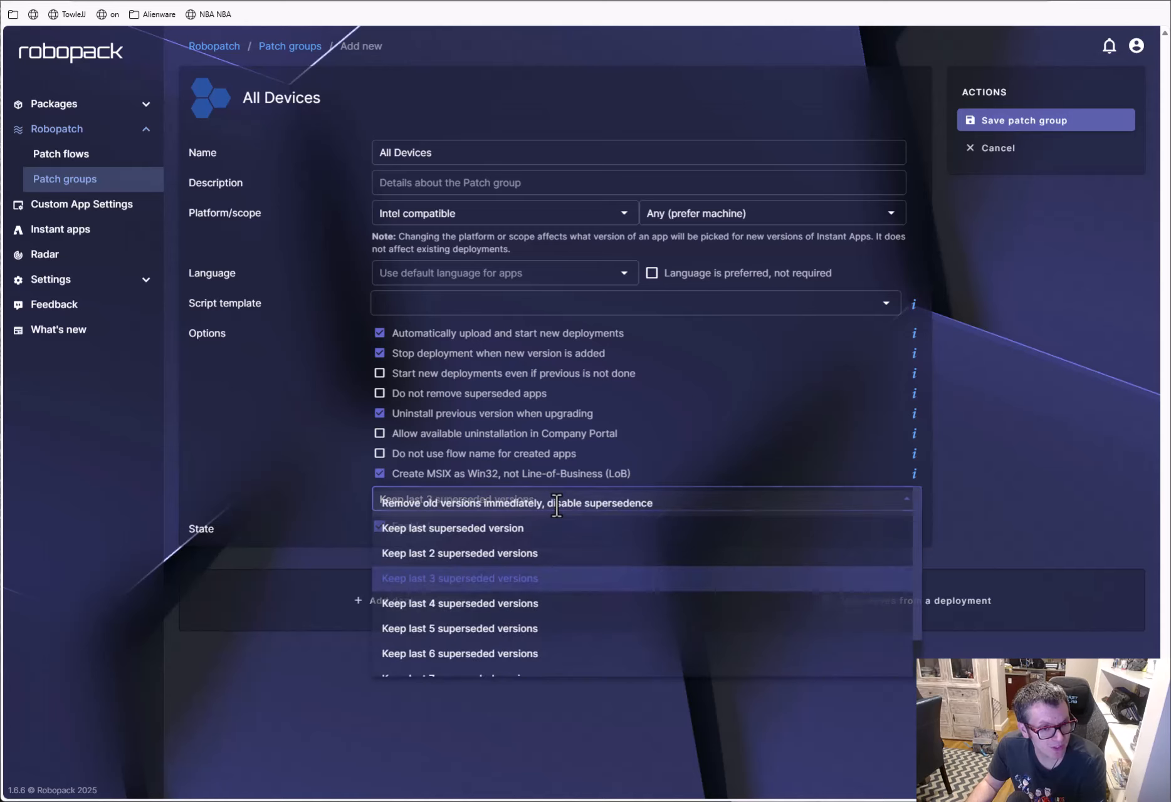
click(556, 503)
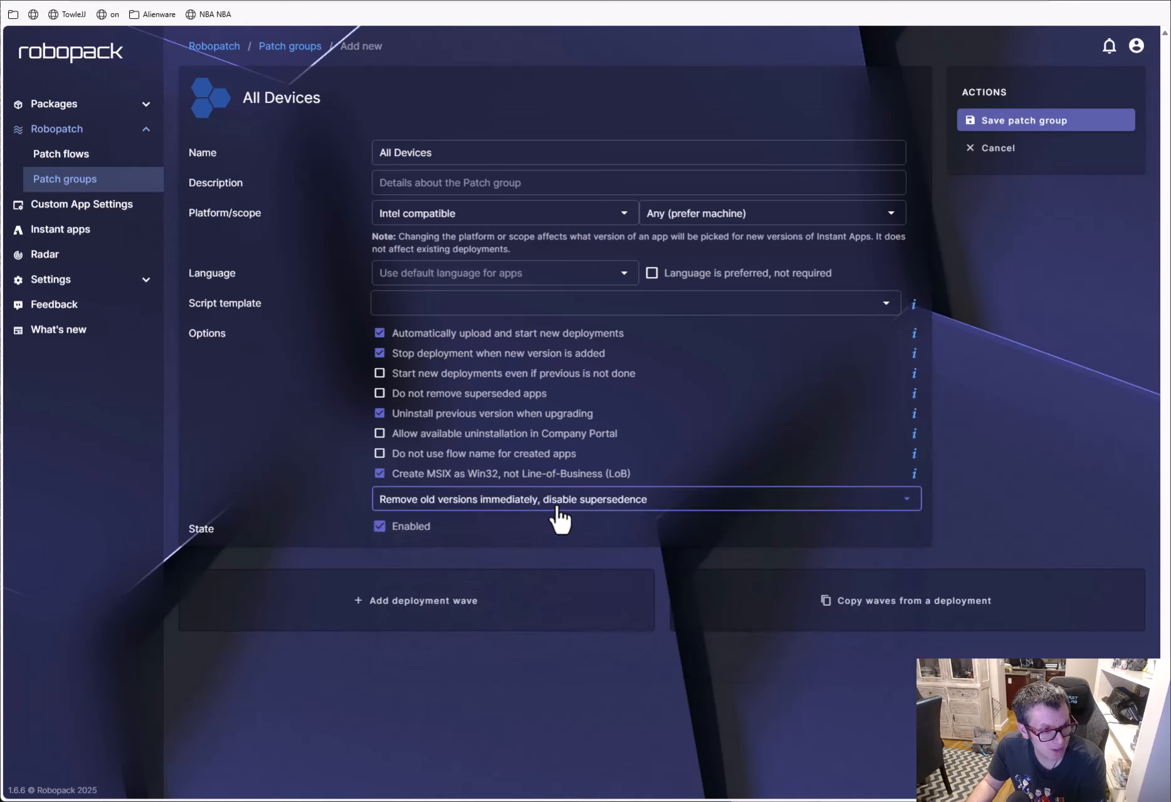
click(567, 506)
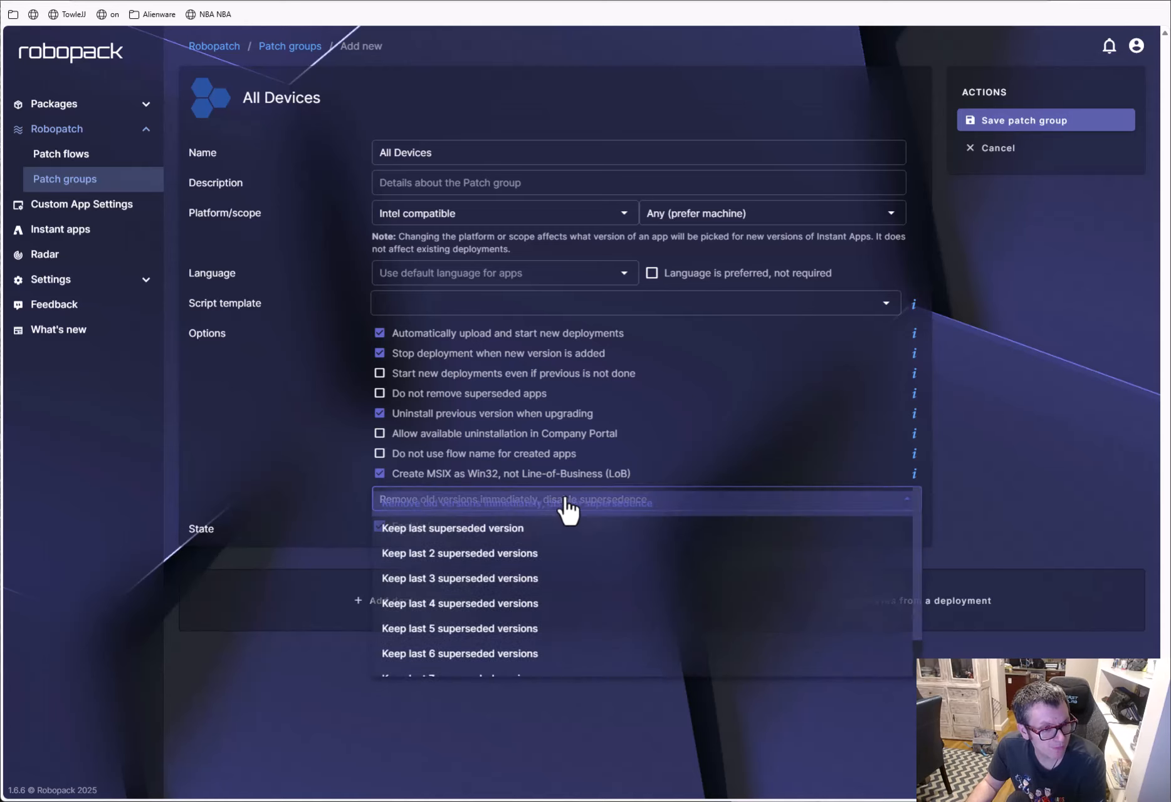
click(476, 555)
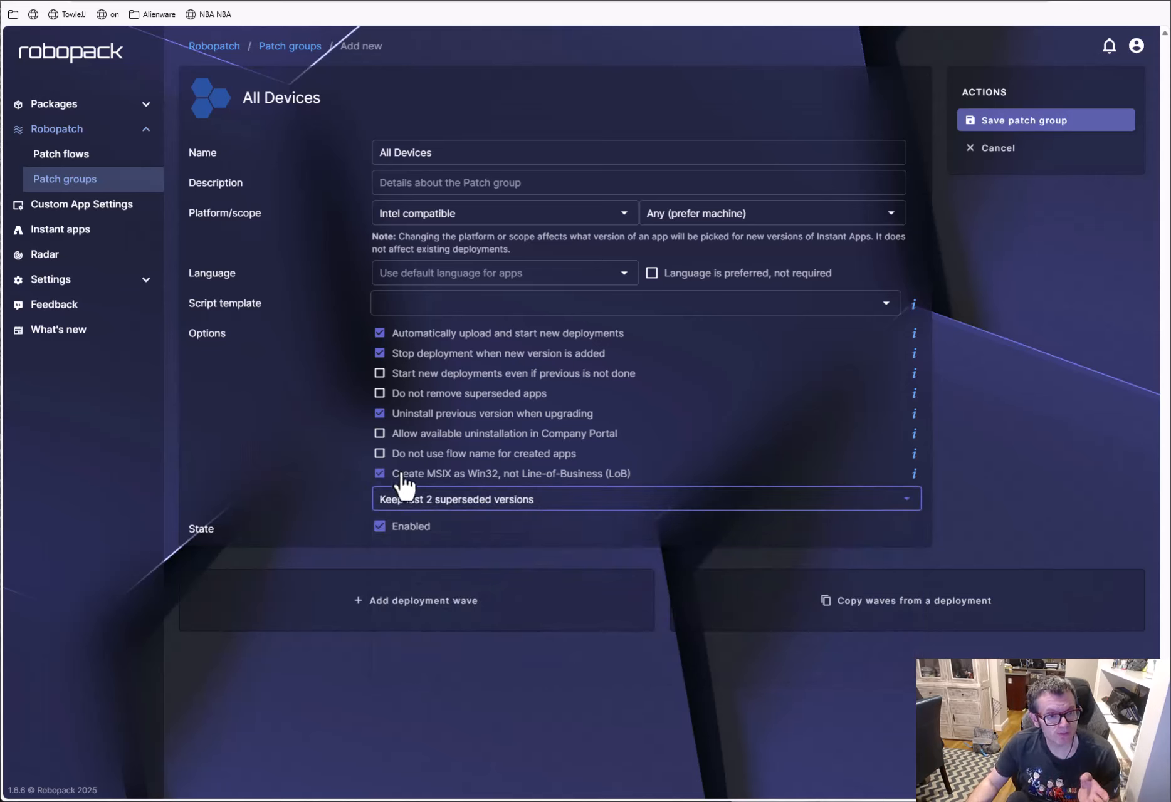
click(942, 603)
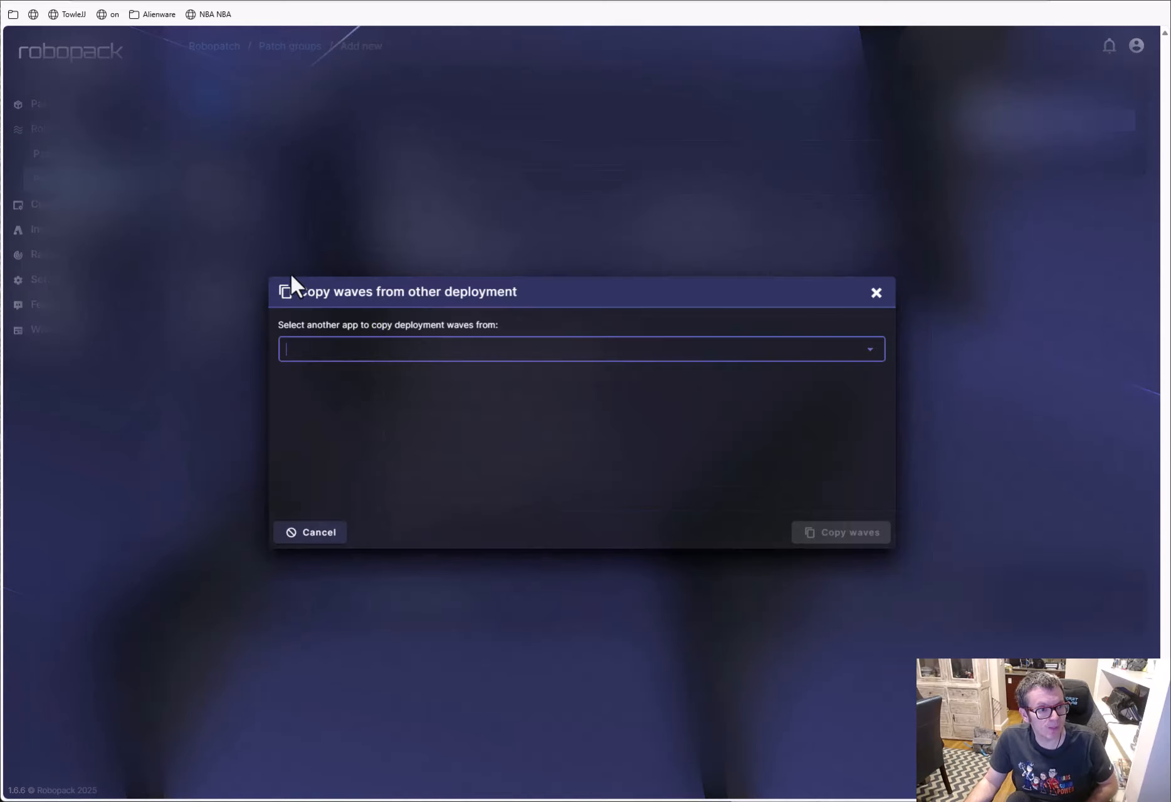
click(617, 358)
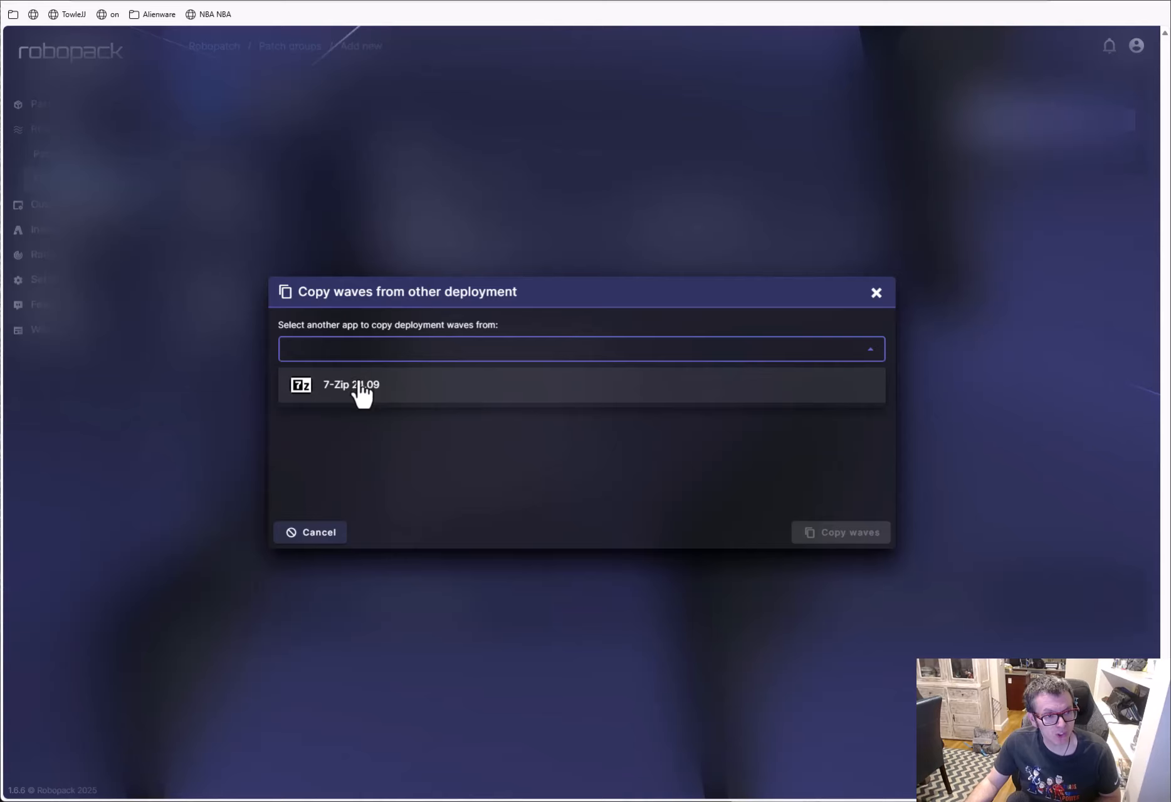
click(330, 538)
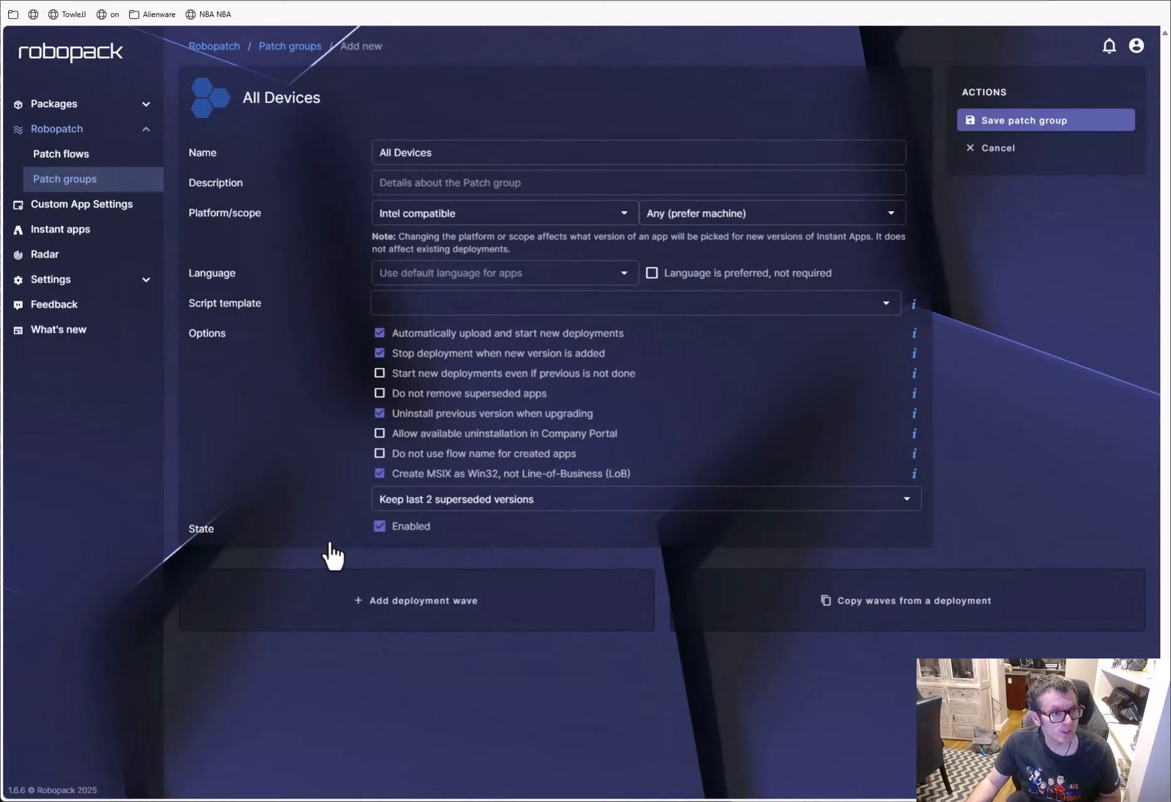
Add a deployment wave and assign the existing IT_Admins group from the Synterex, Inc. tenant as Required.
click(459, 616)
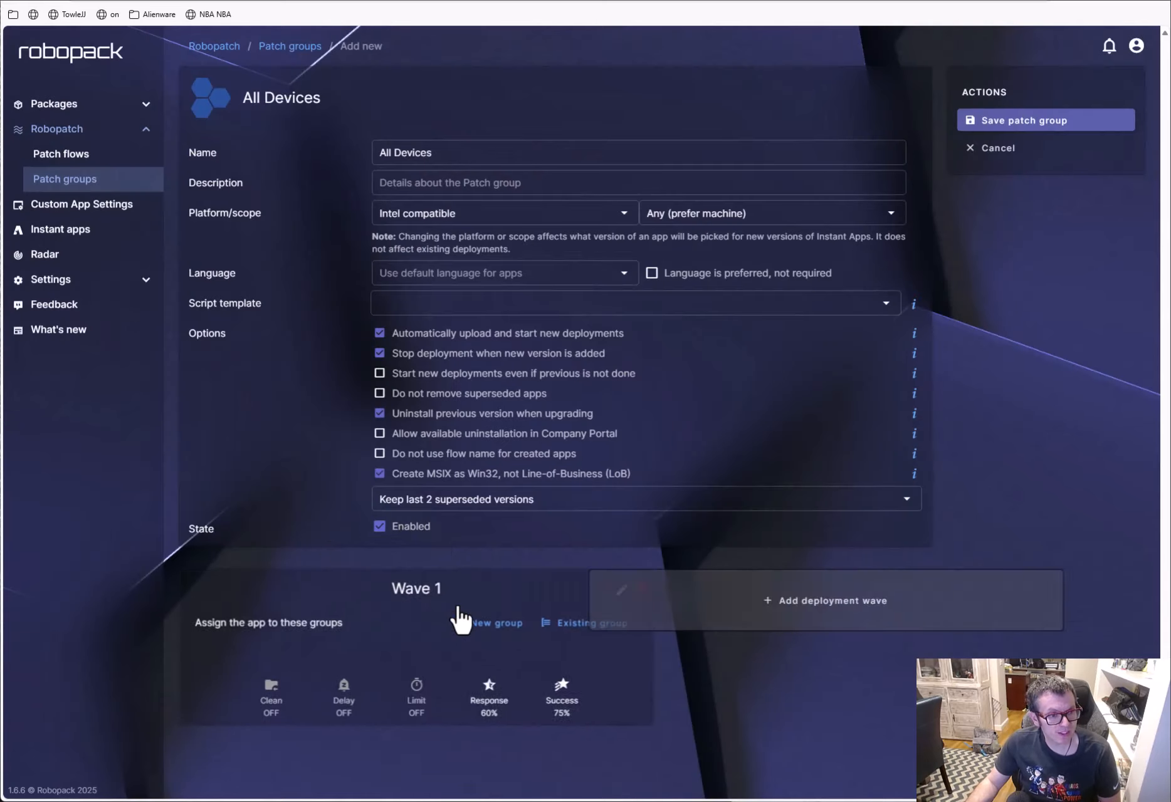
click(590, 625)
click(544, 187)
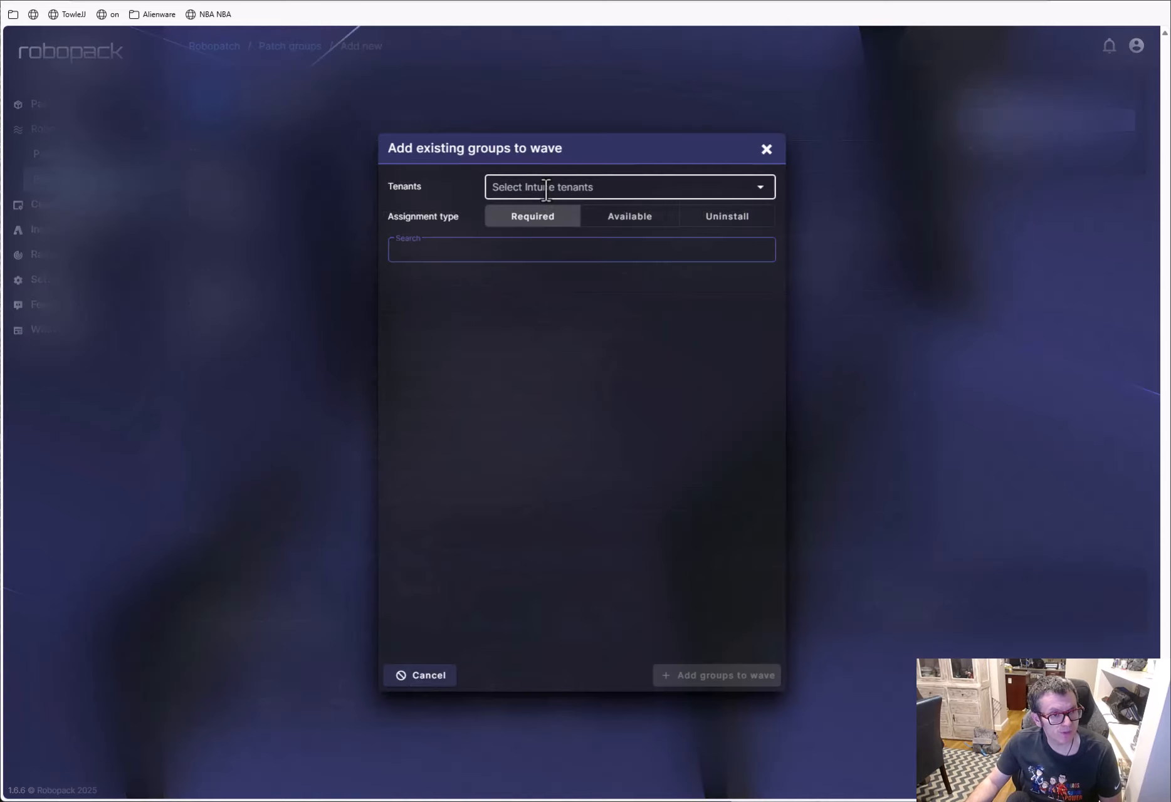
click(591, 232)
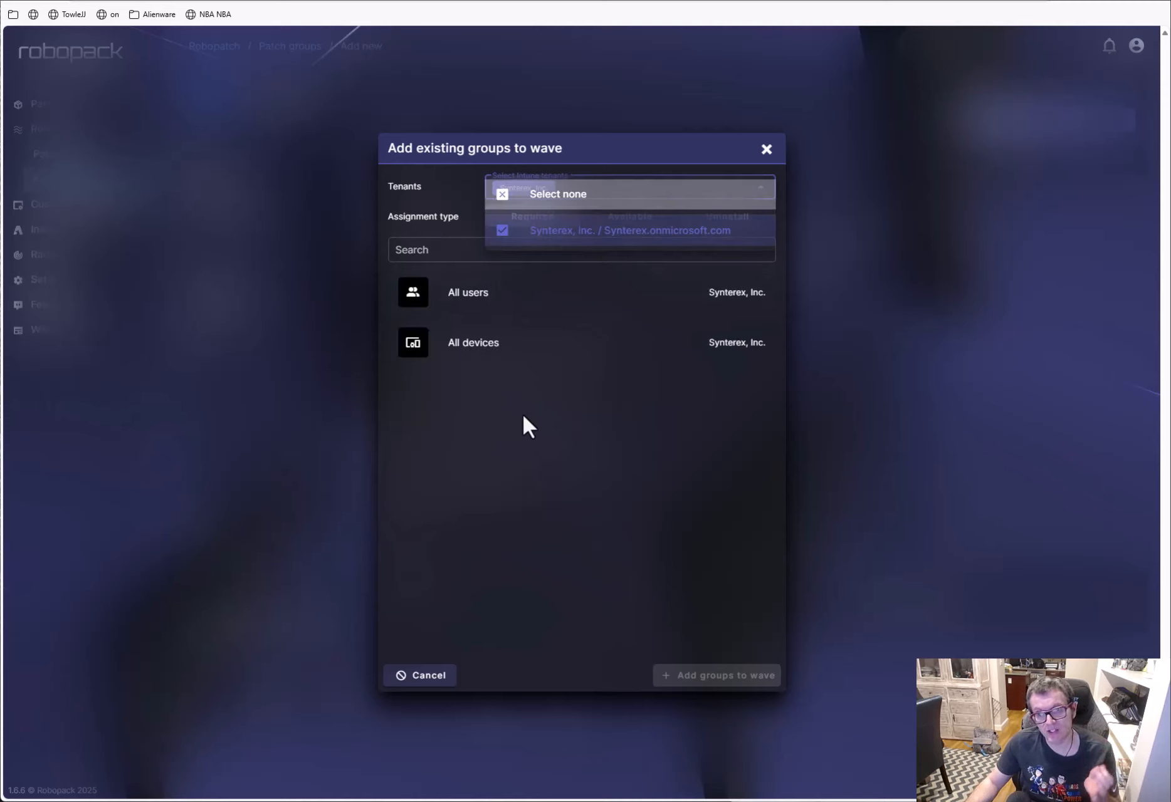
click(408, 257)
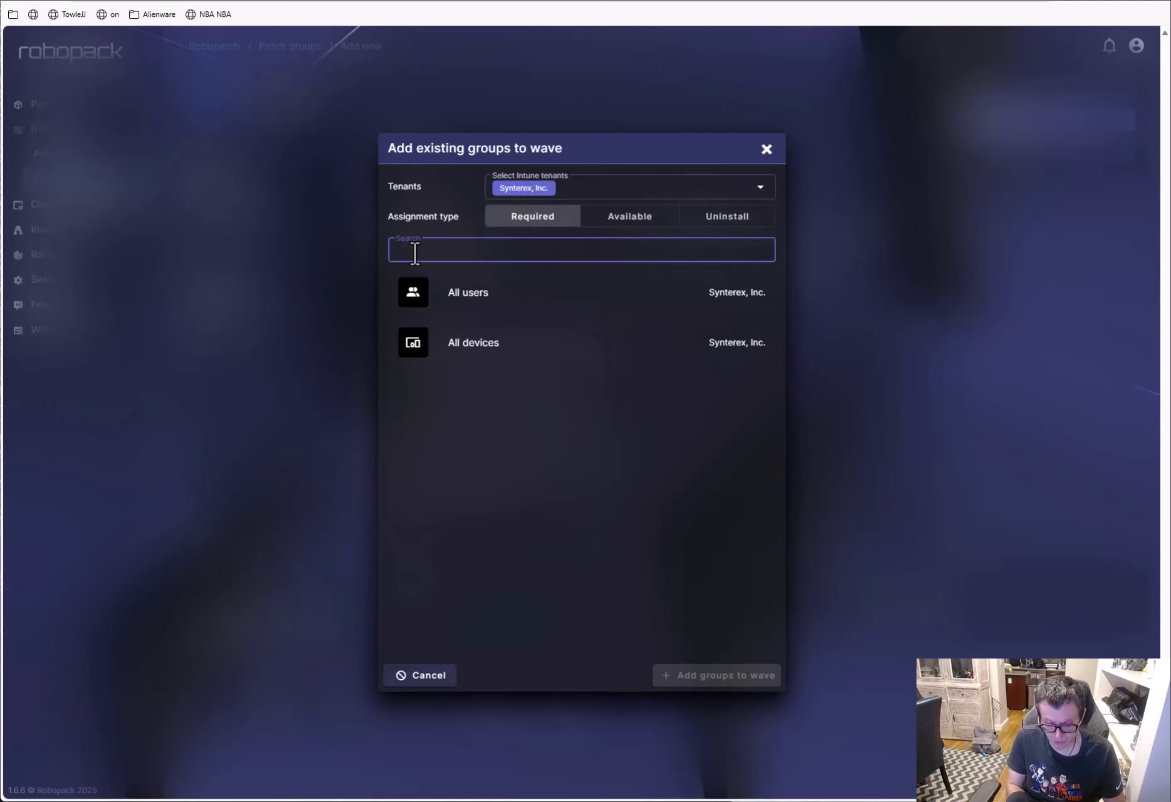
text(IT_)
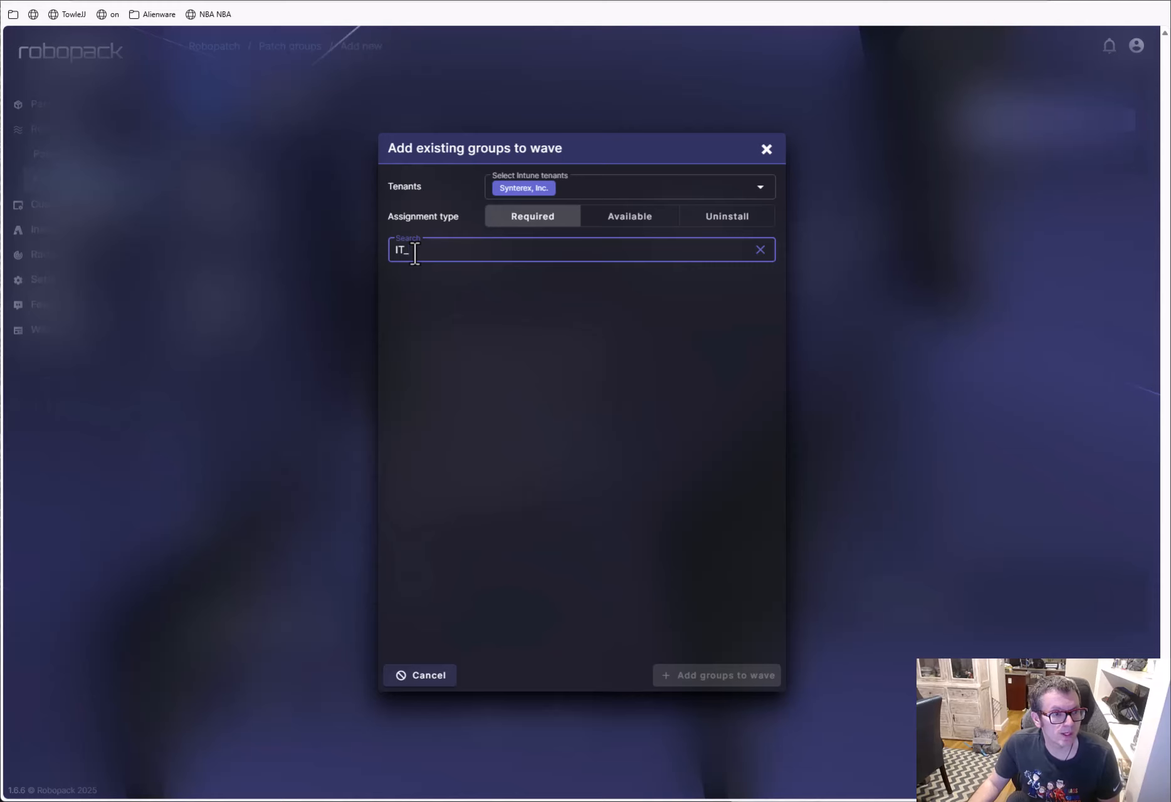
click(486, 314)
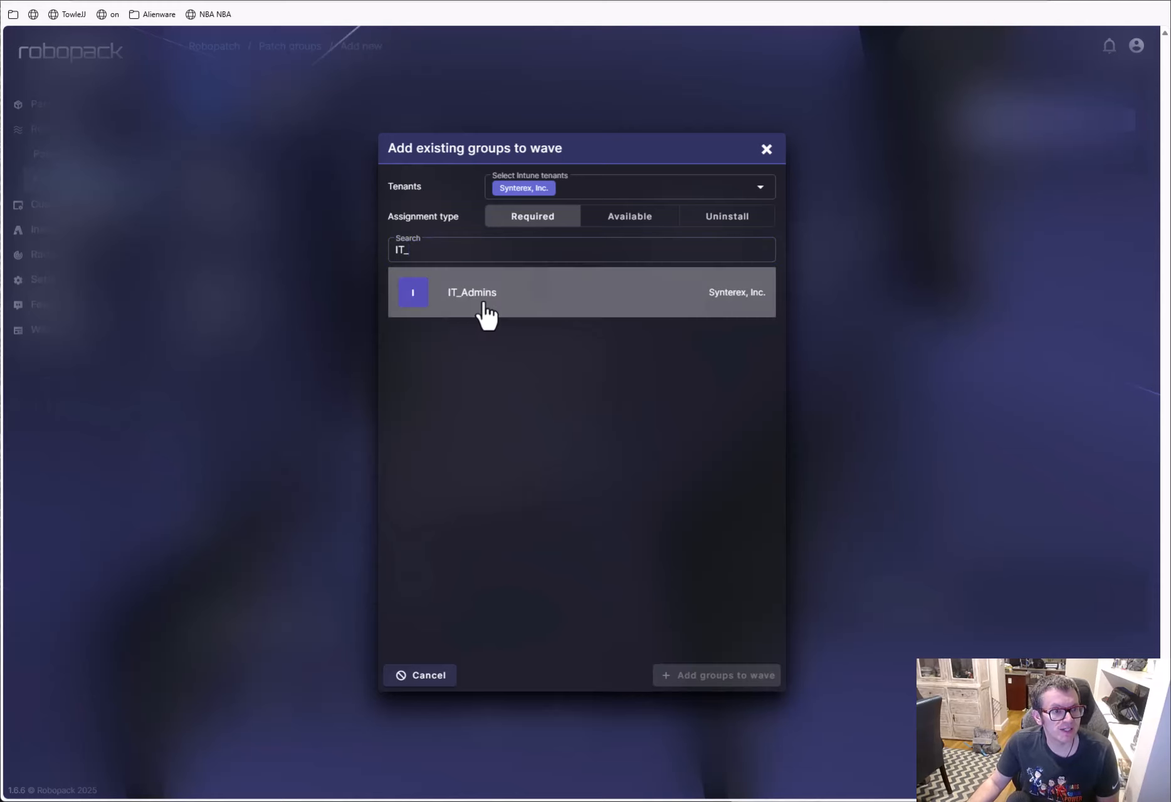
click(454, 295)
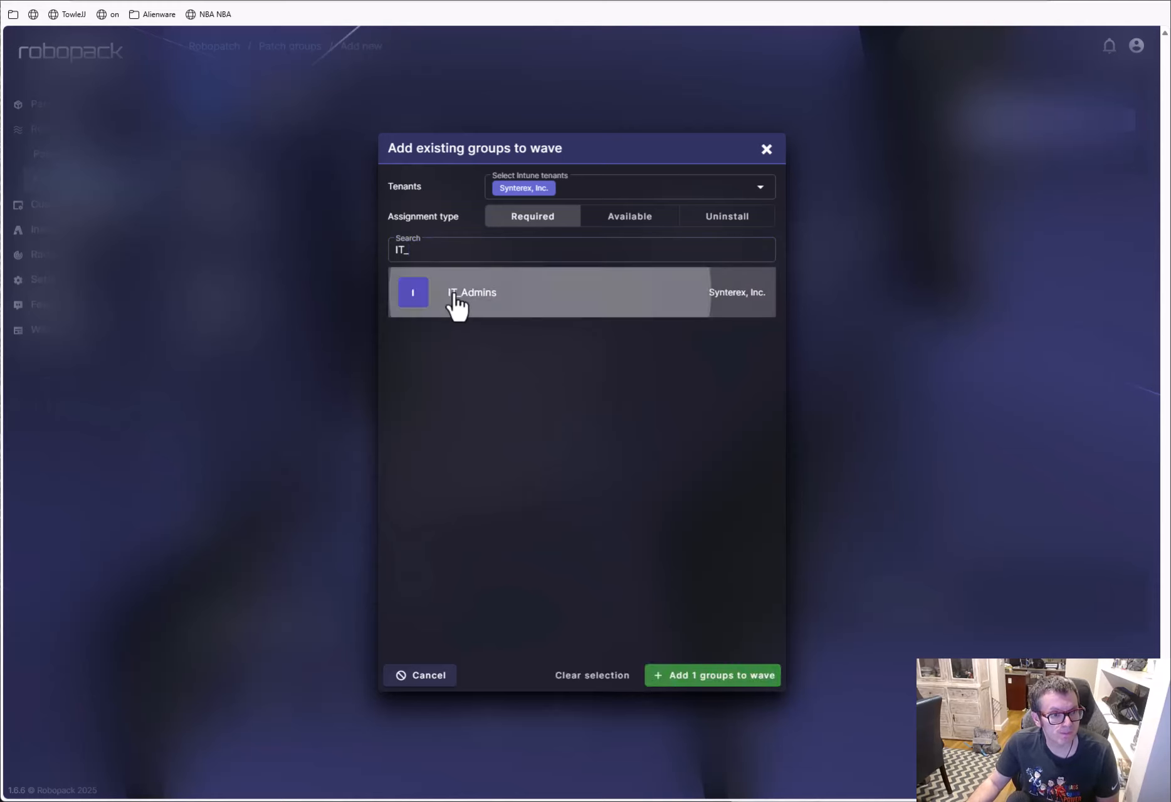
click(729, 688)
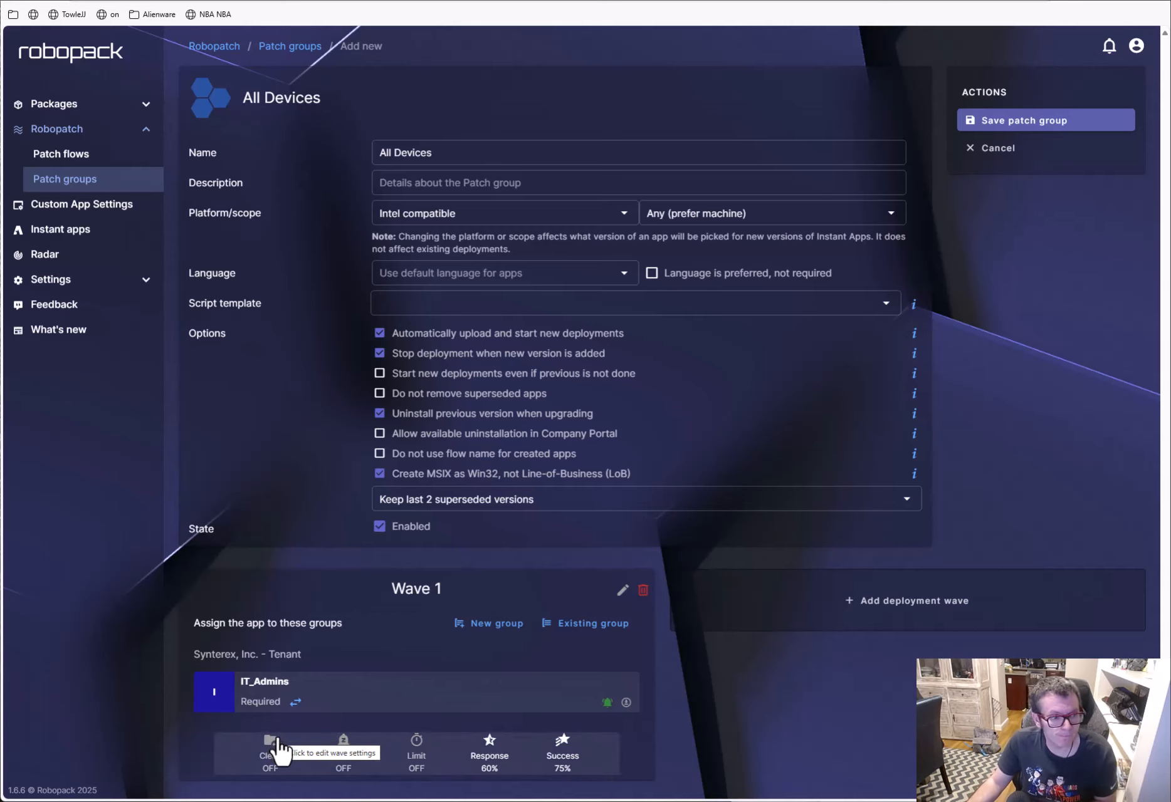
Expand the Wave 1 settings and set its wave time limit to 3 days.
click(490, 752)
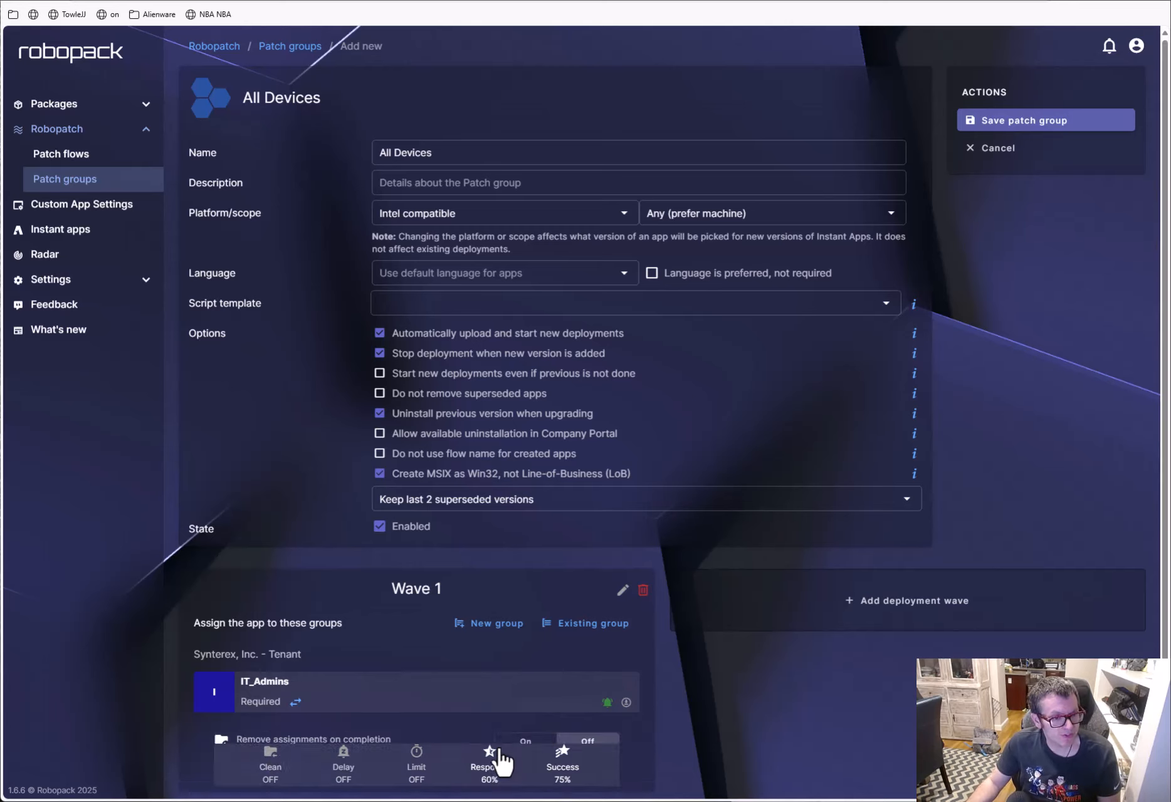
scroll(492, 728, down, 1)
scroll(492, 727, down, 1)
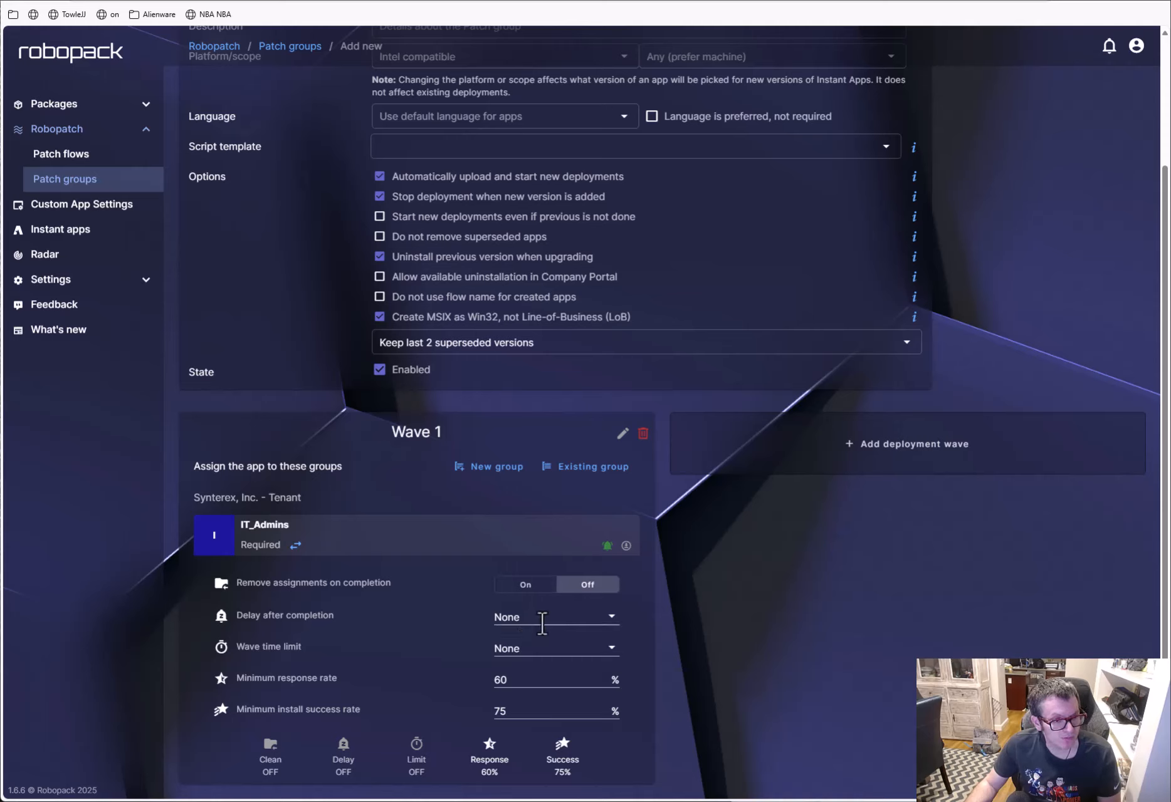
click(558, 654)
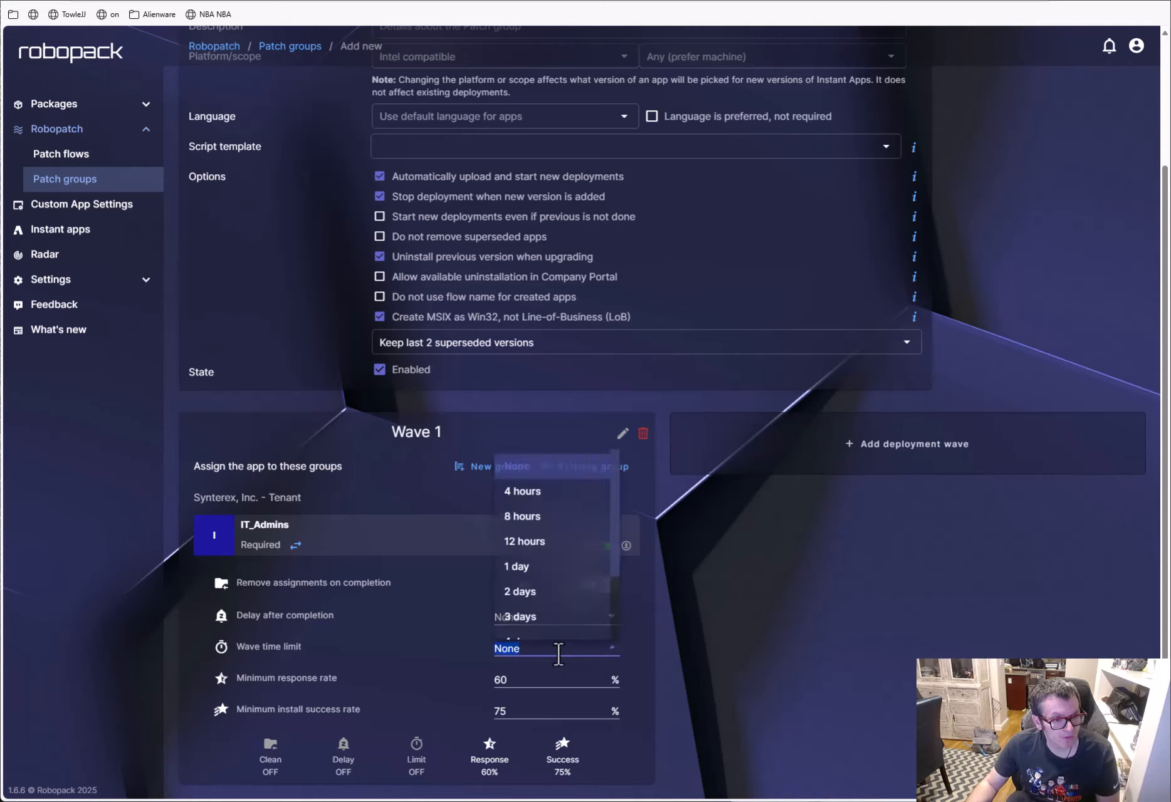
scroll(558, 559, down, 3)
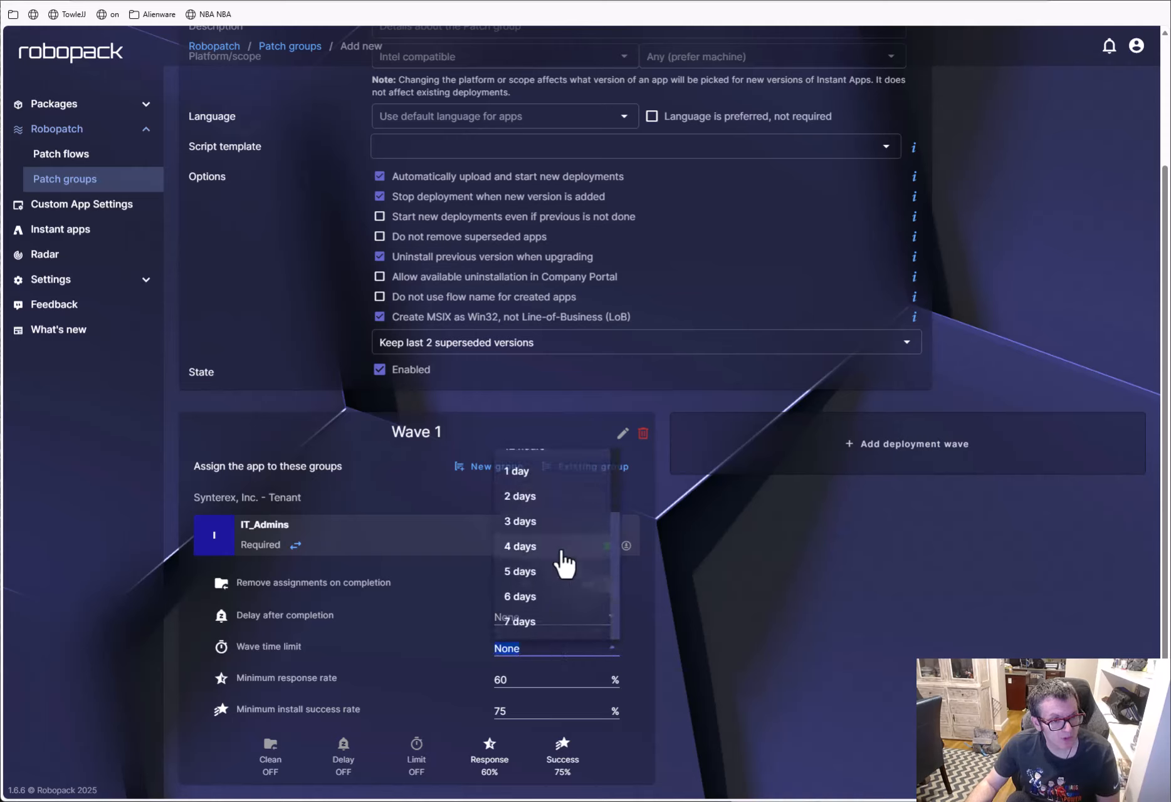
click(518, 521)
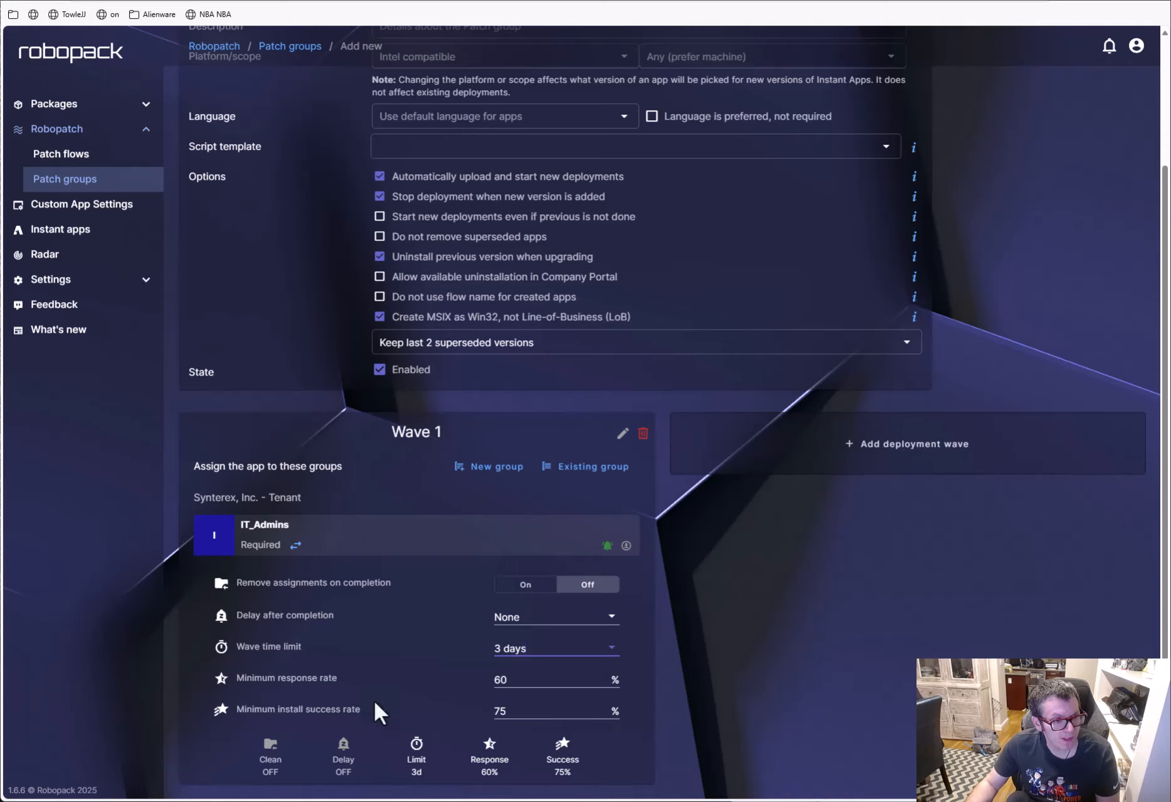
click(550, 678)
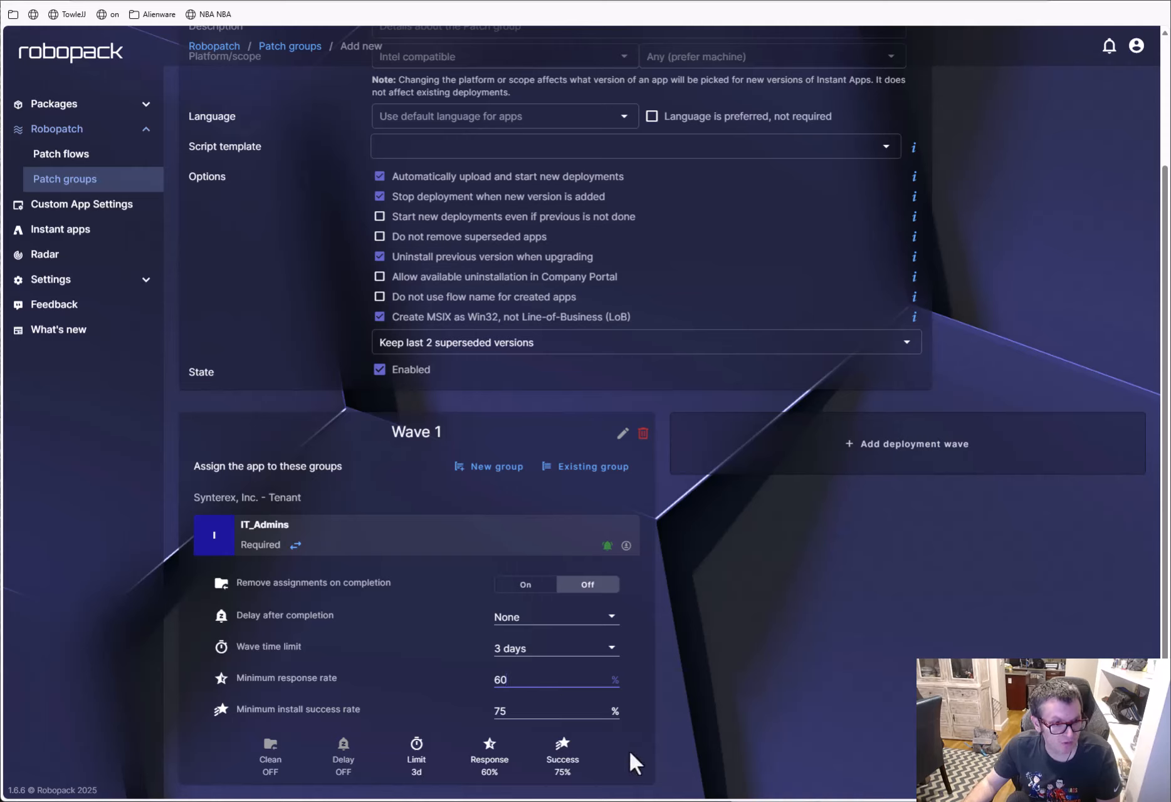
click(653, 720)
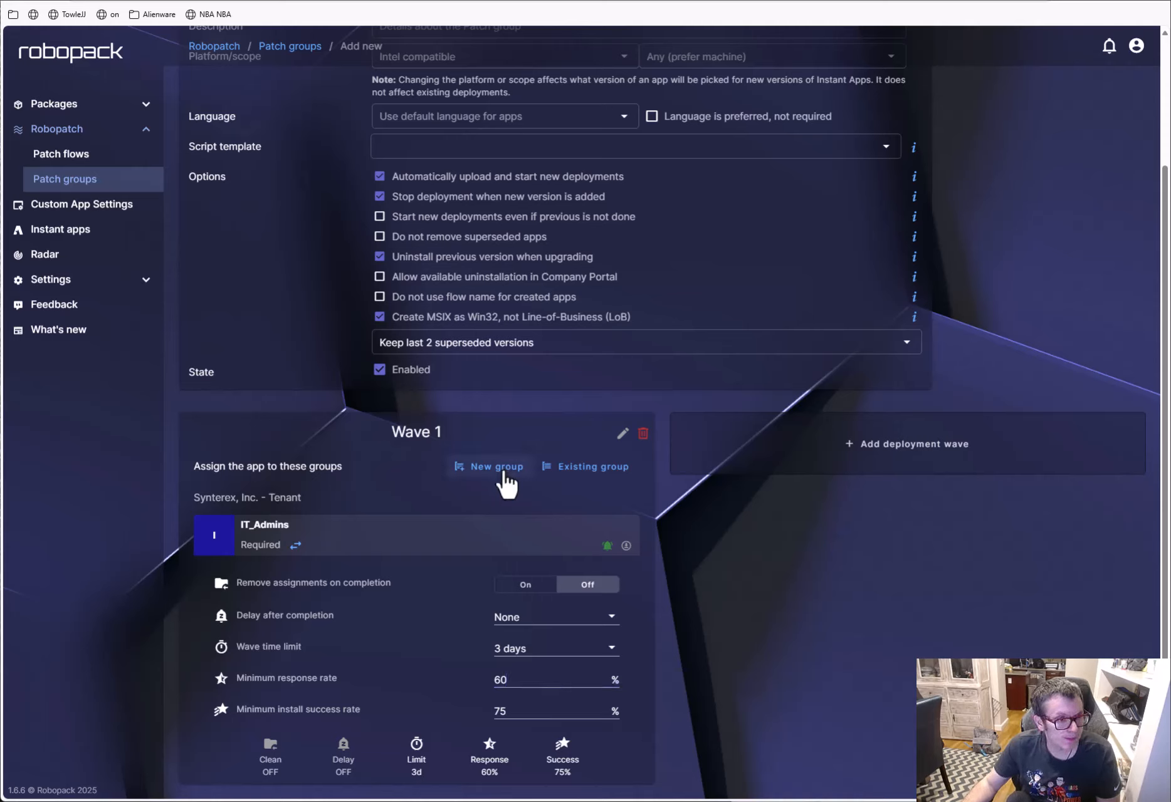
Add a second deployment wave and assign the existing All devices group to it as Required.
click(915, 447)
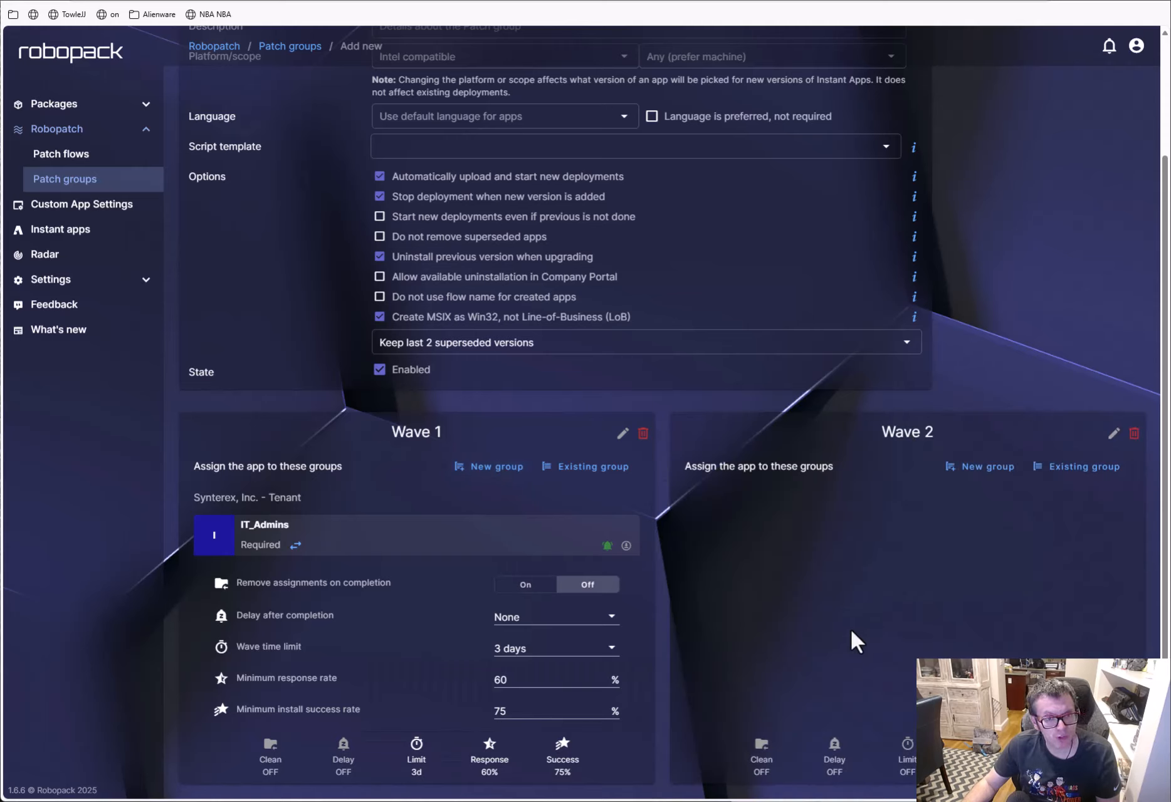
click(1081, 478)
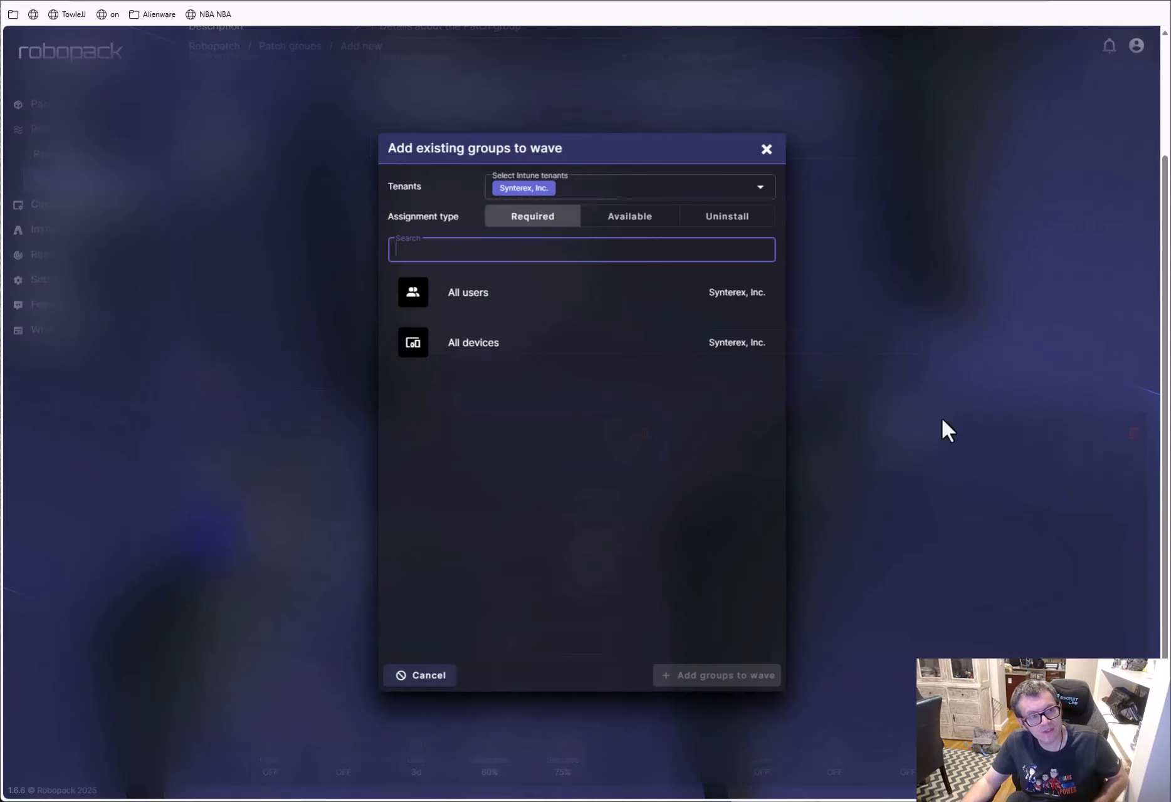
click(488, 350)
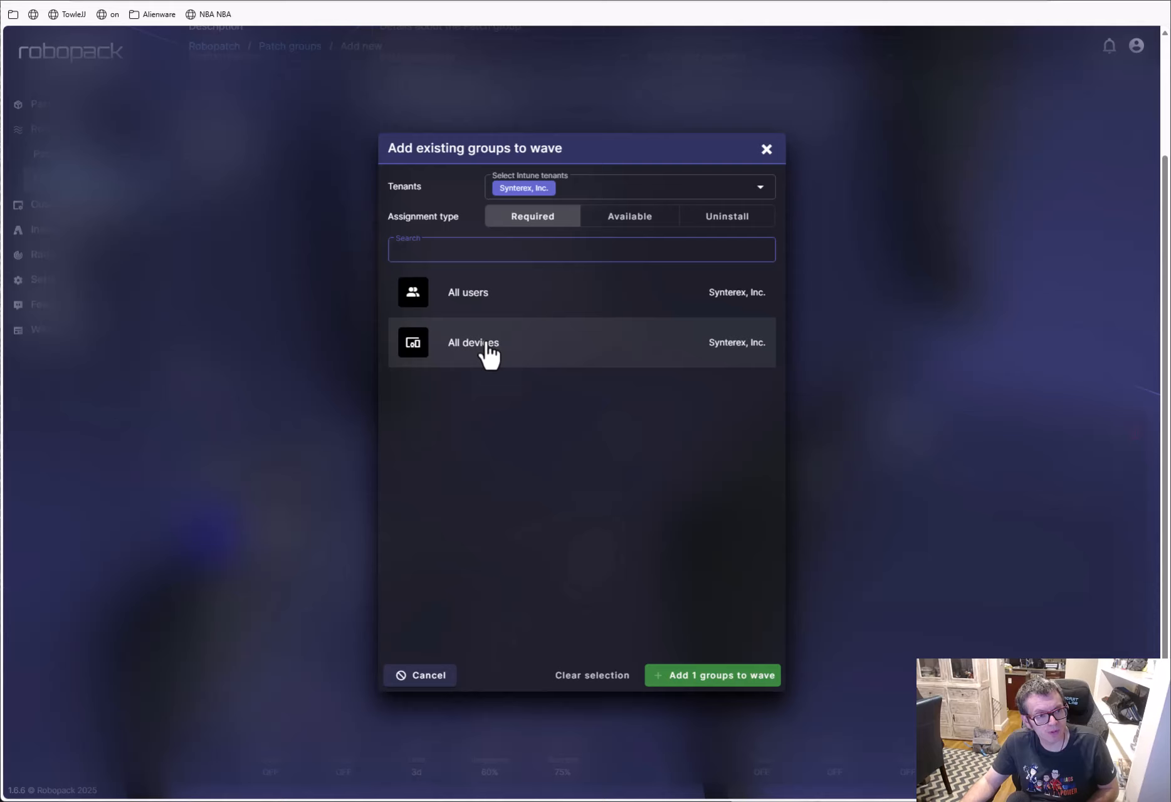
click(749, 682)
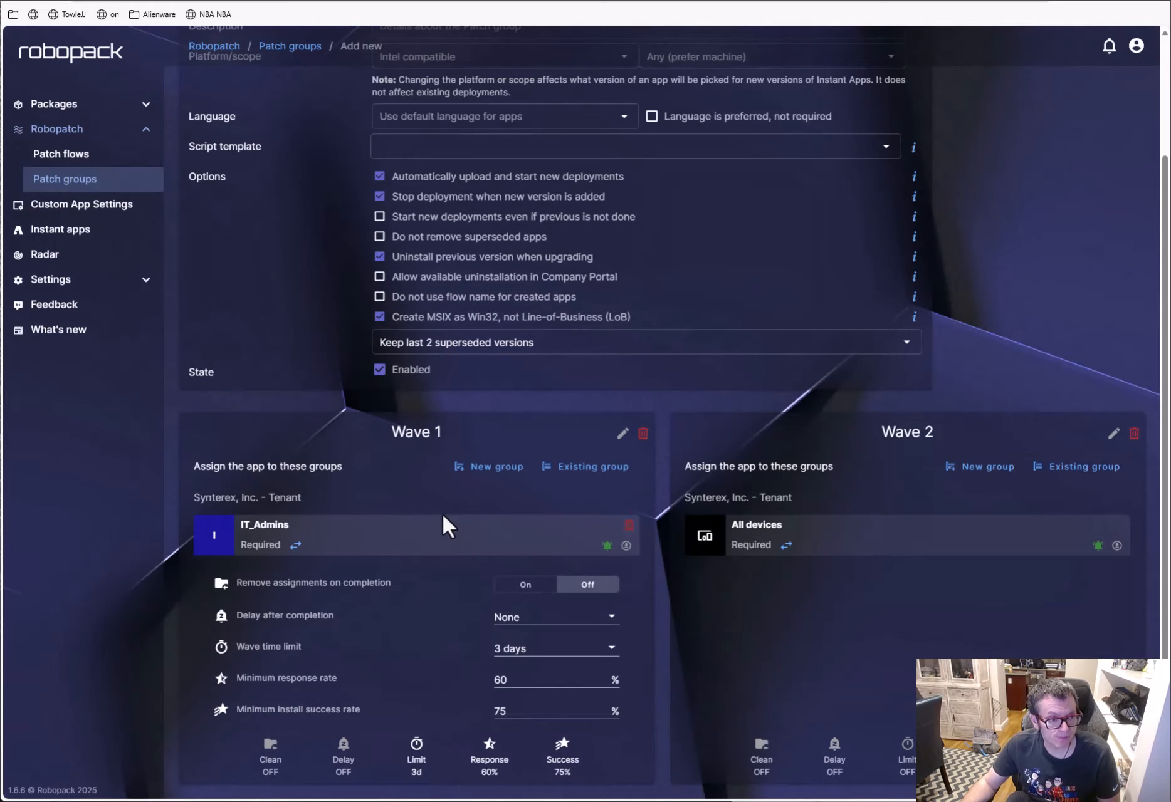
Delete Wave 2 from the patch group.
scroll(441, 514, down, 2)
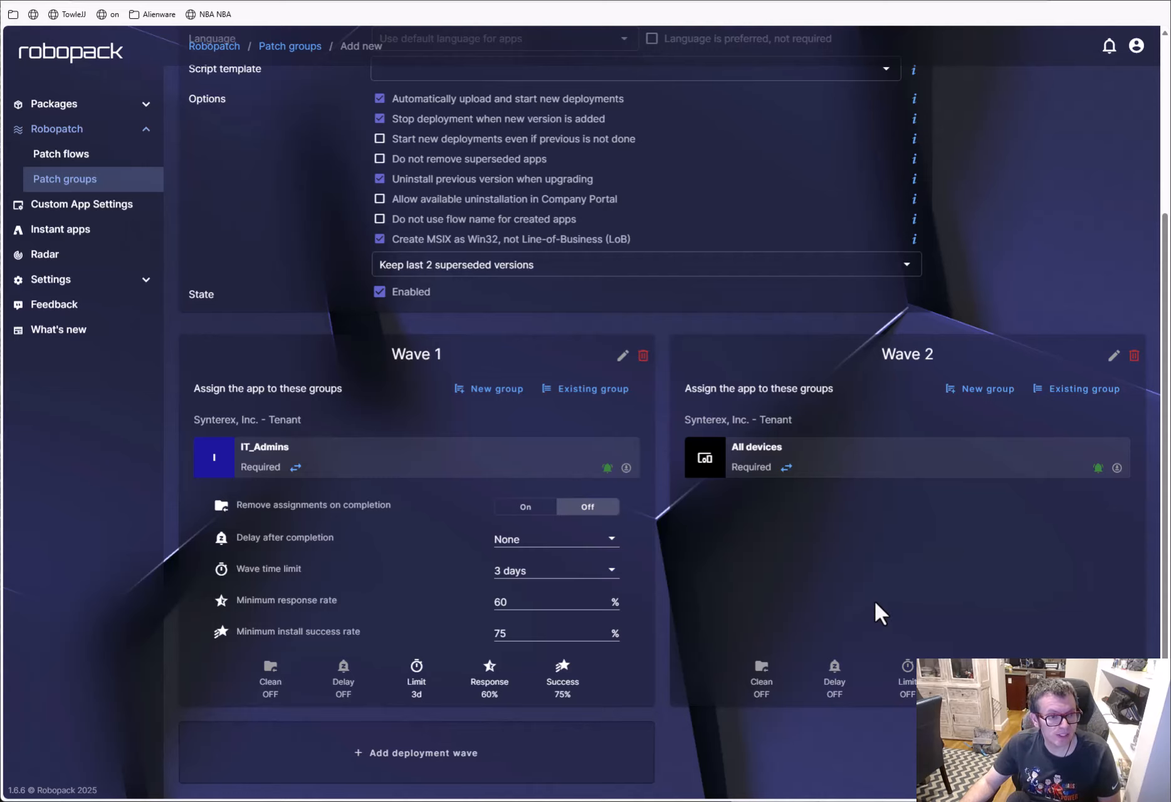
click(1134, 355)
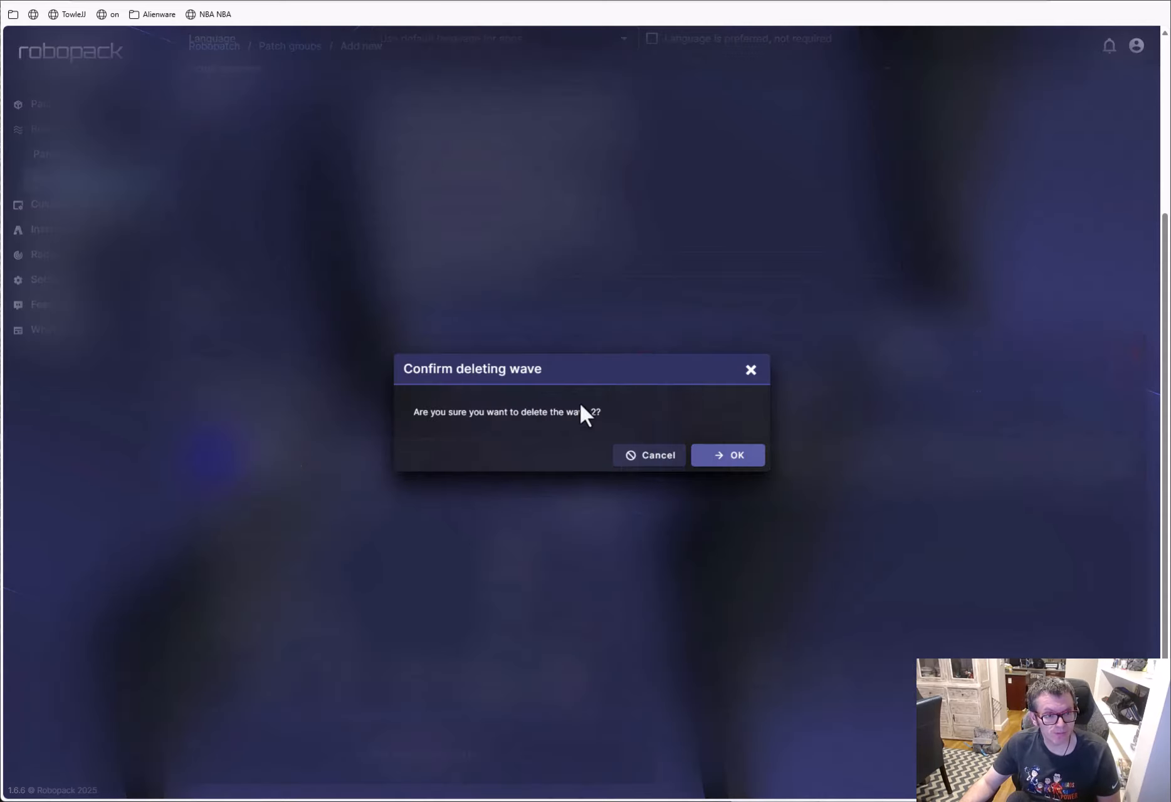
click(739, 463)
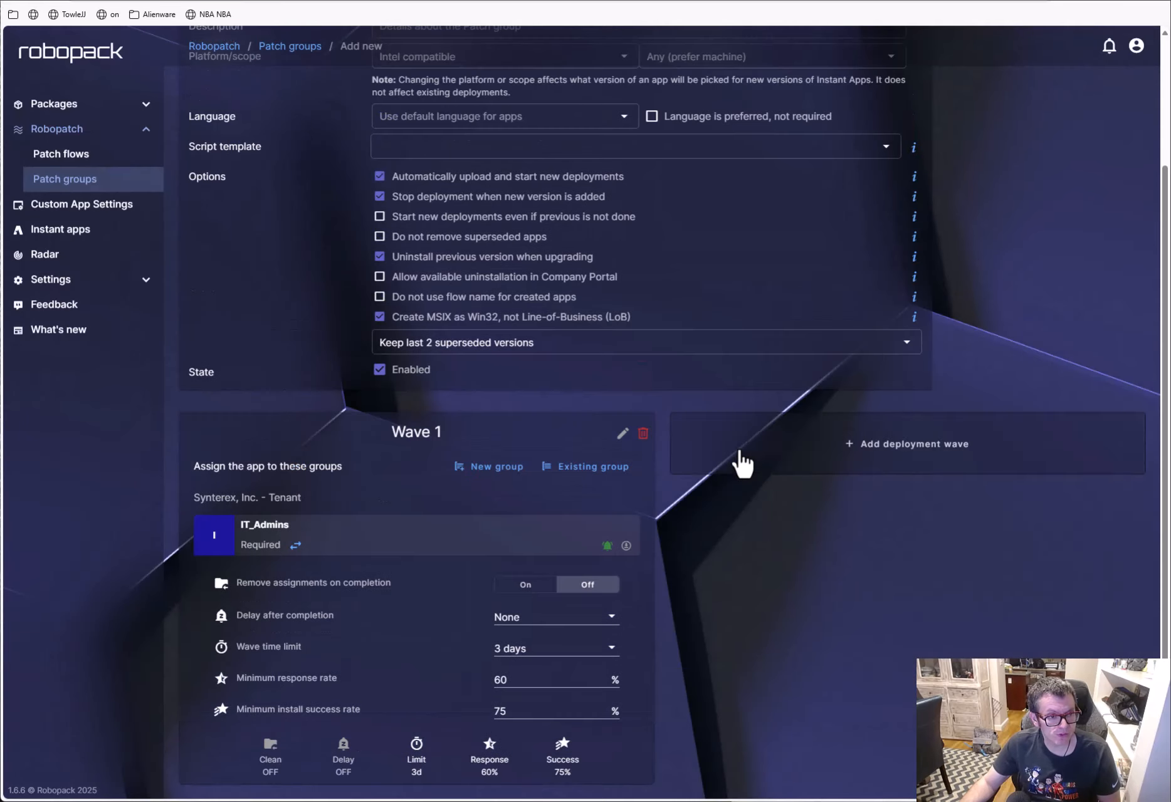
Save the All Devices patch group and open the list of patch groups.
scroll(511, 607, up, 3)
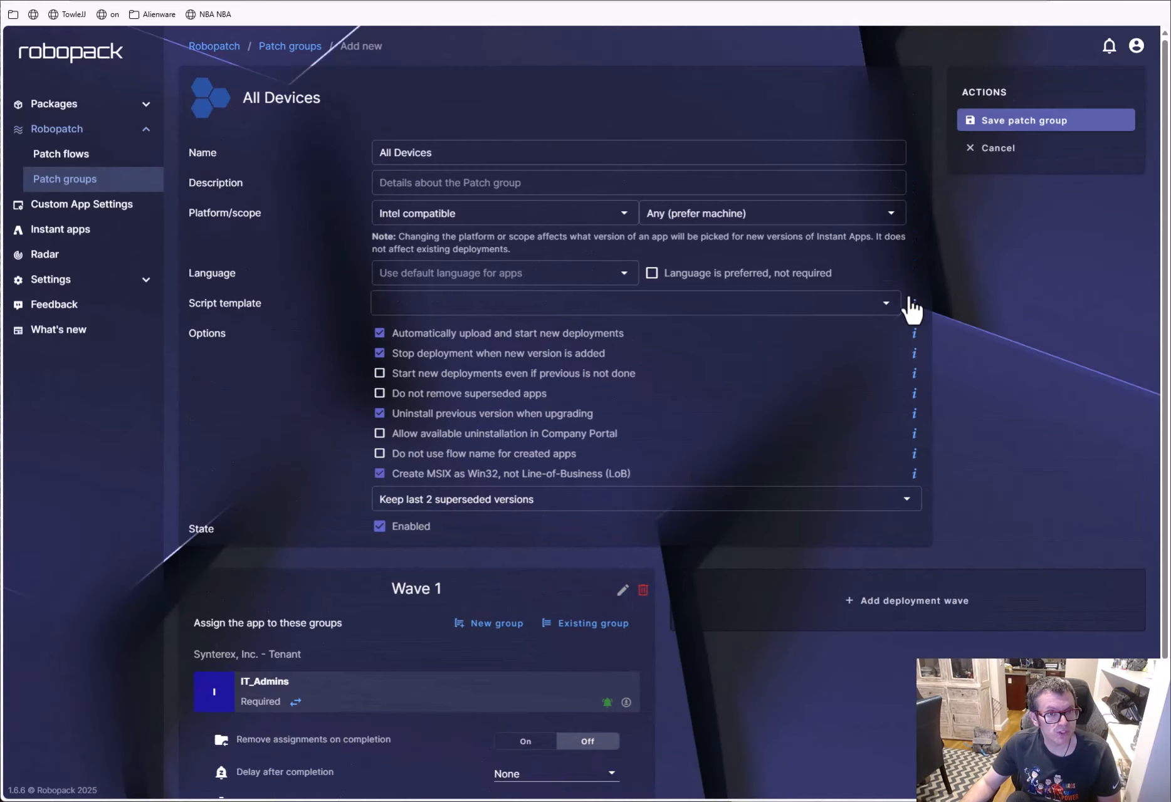
click(1022, 122)
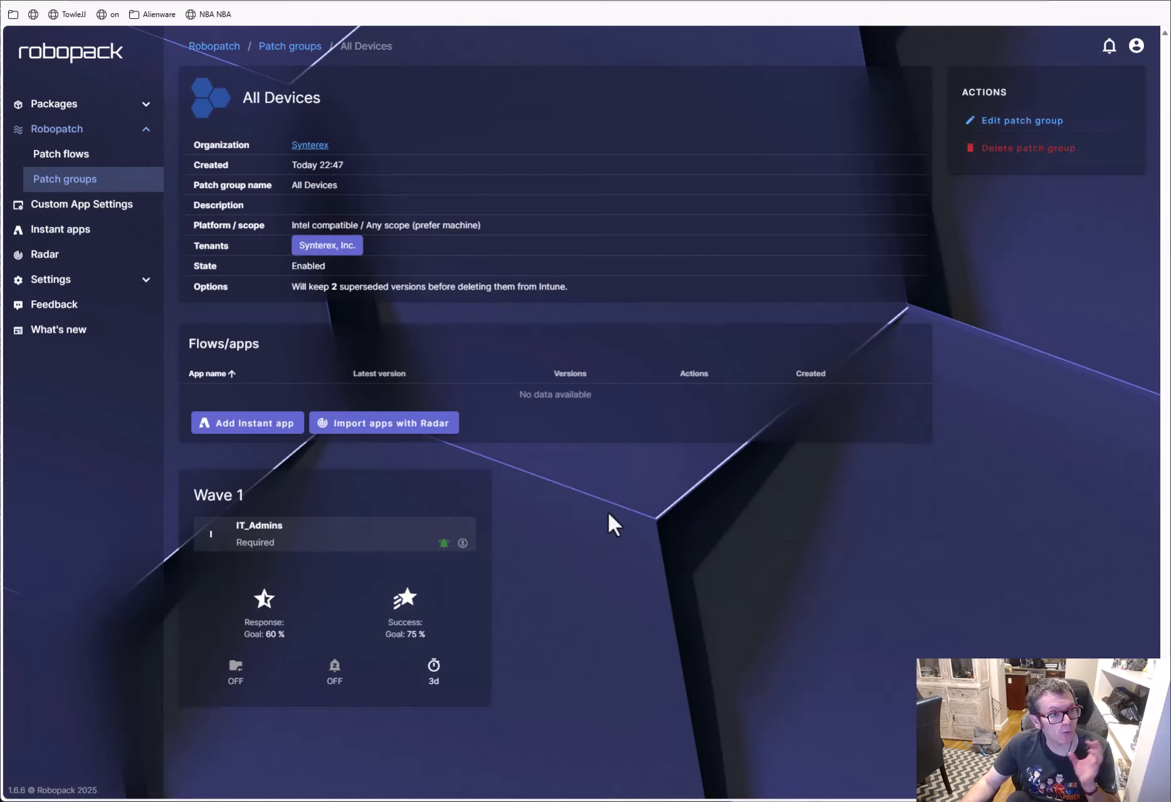
click(82, 155)
click(83, 182)
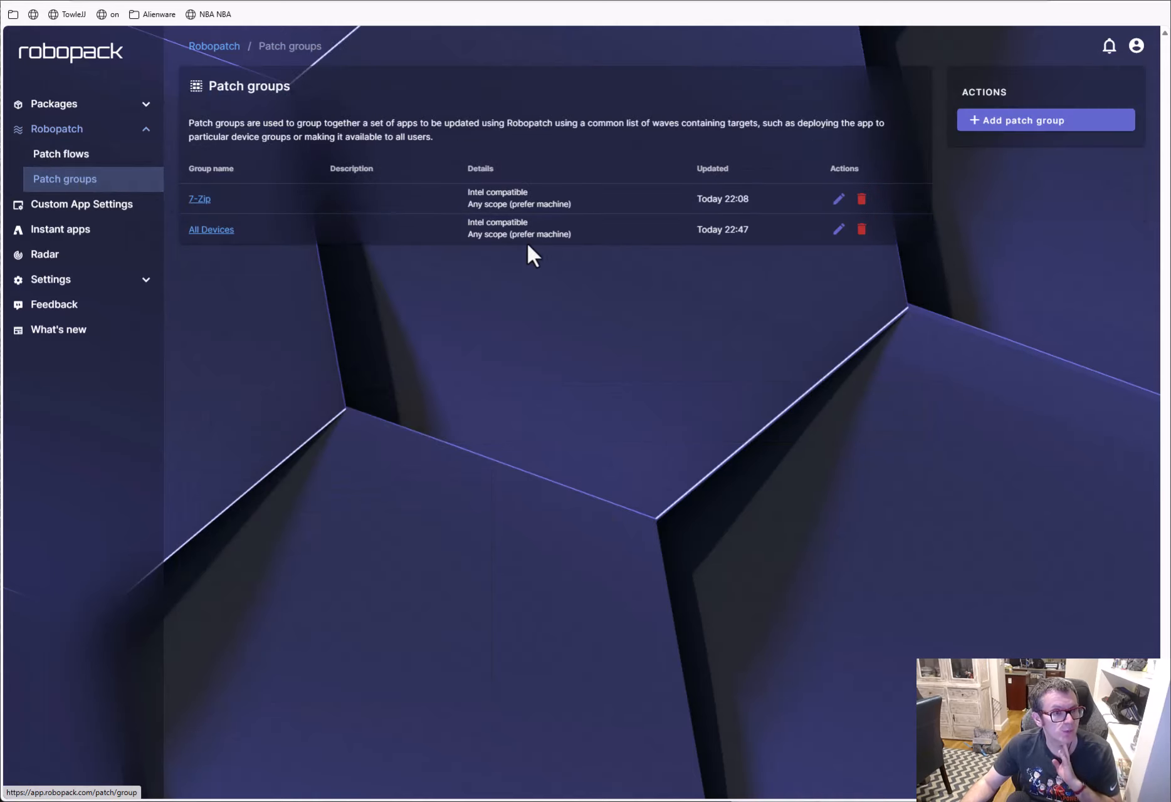
Create a Robopatch flow for the Notepad++ instant app in the All Devices patch group, and save and start its deployment.
click(74, 162)
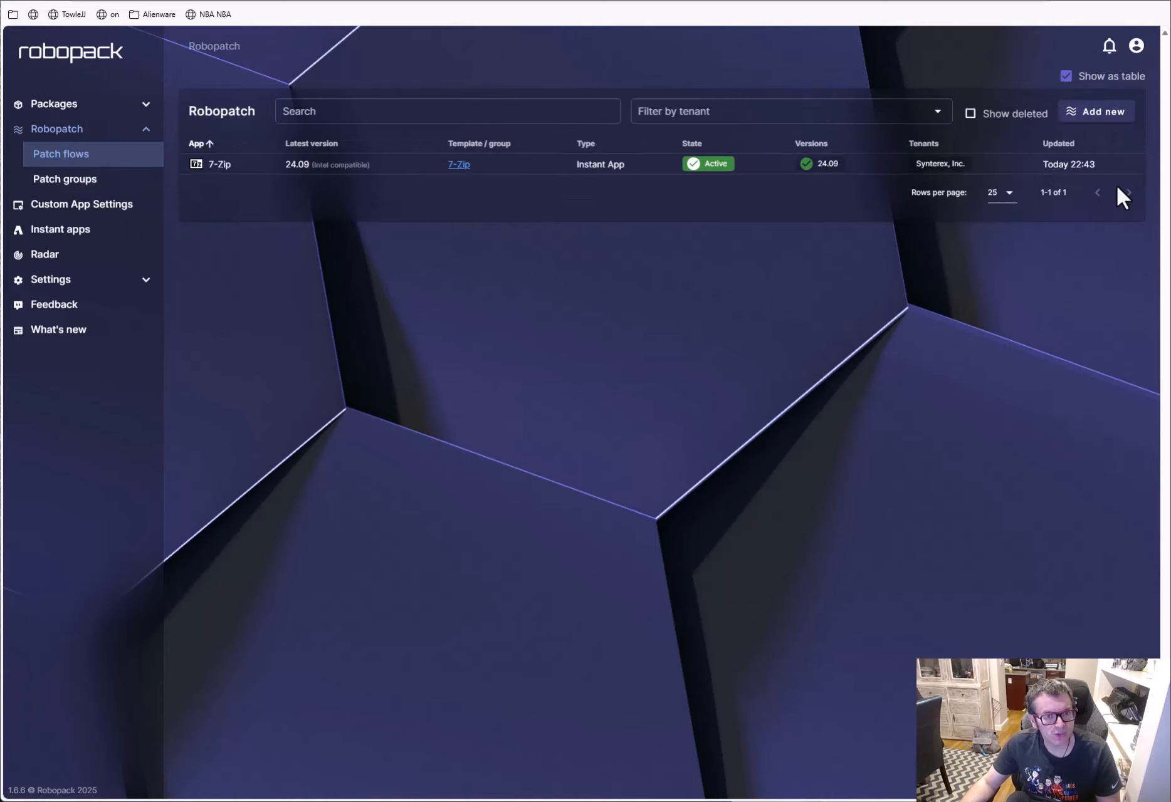
click(1086, 123)
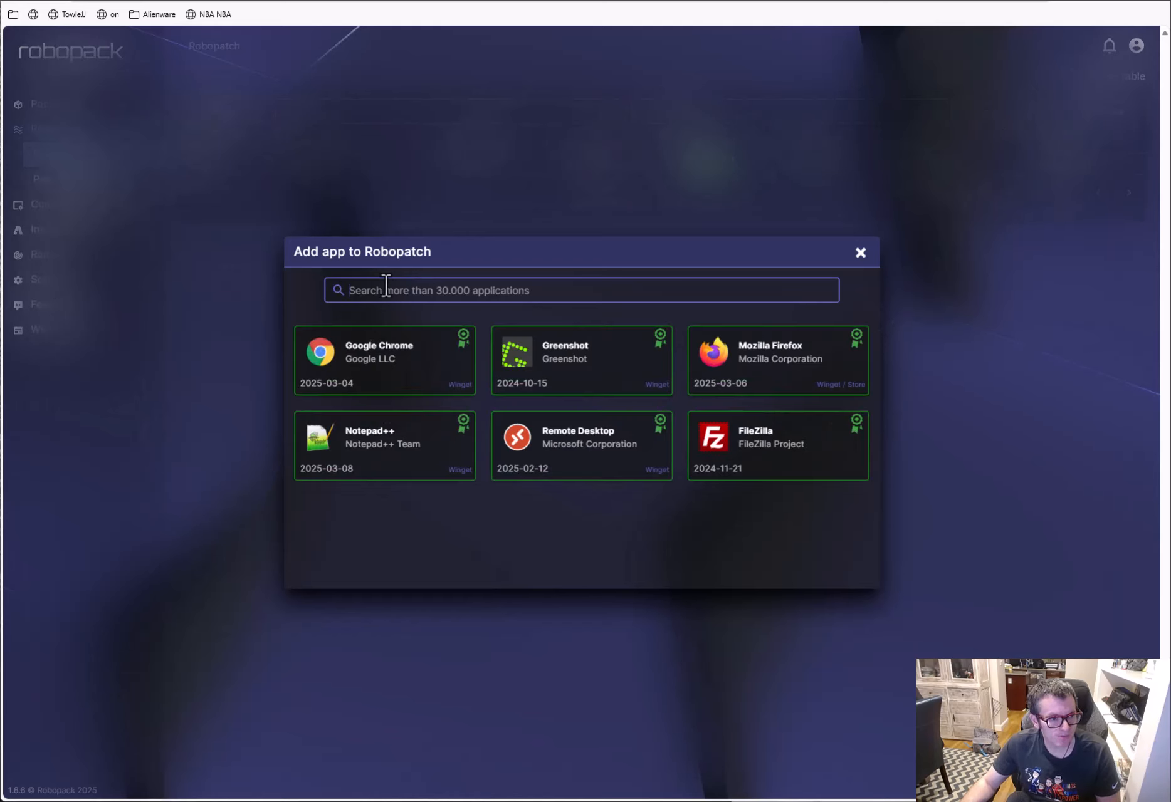
click(378, 445)
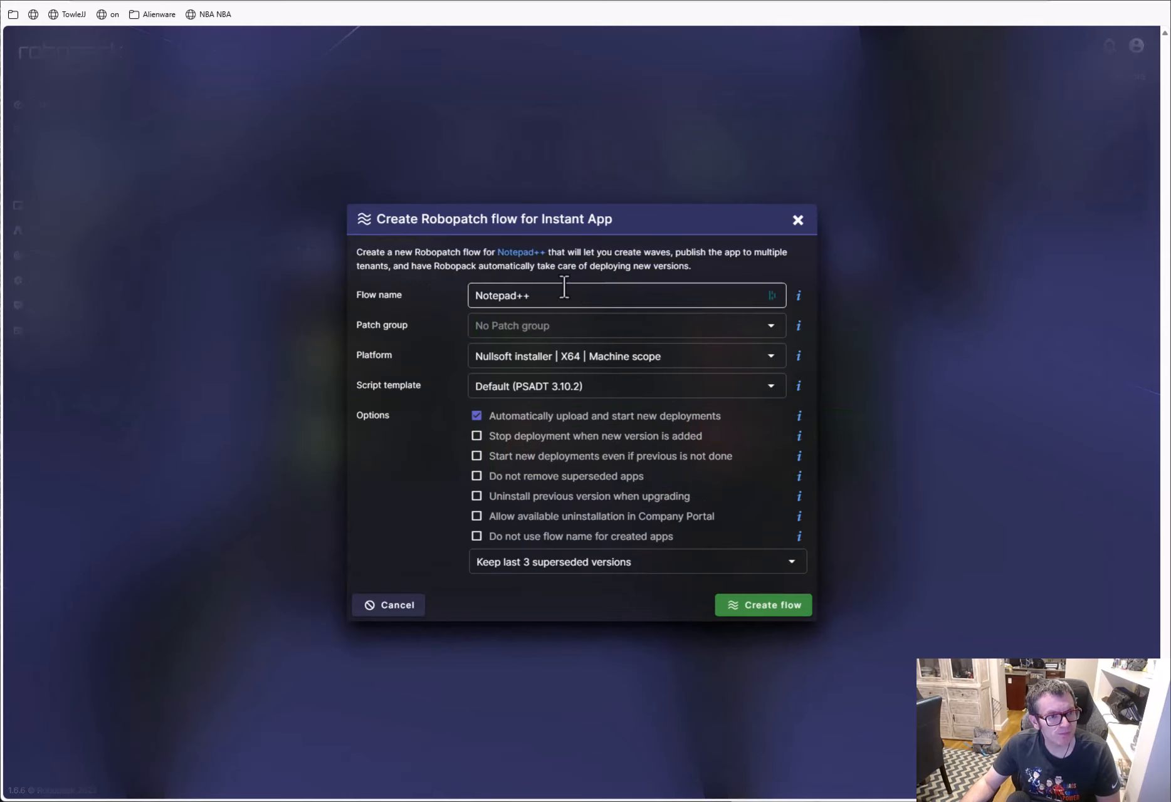
click(616, 326)
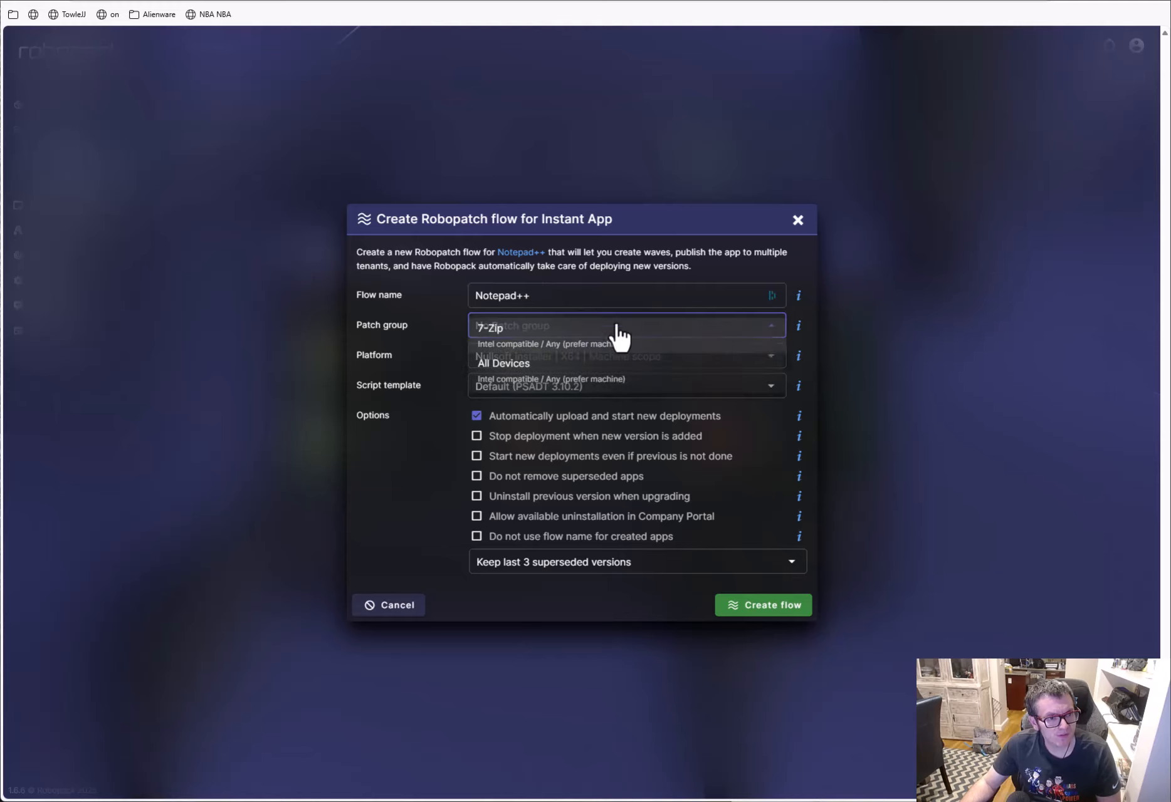
click(522, 370)
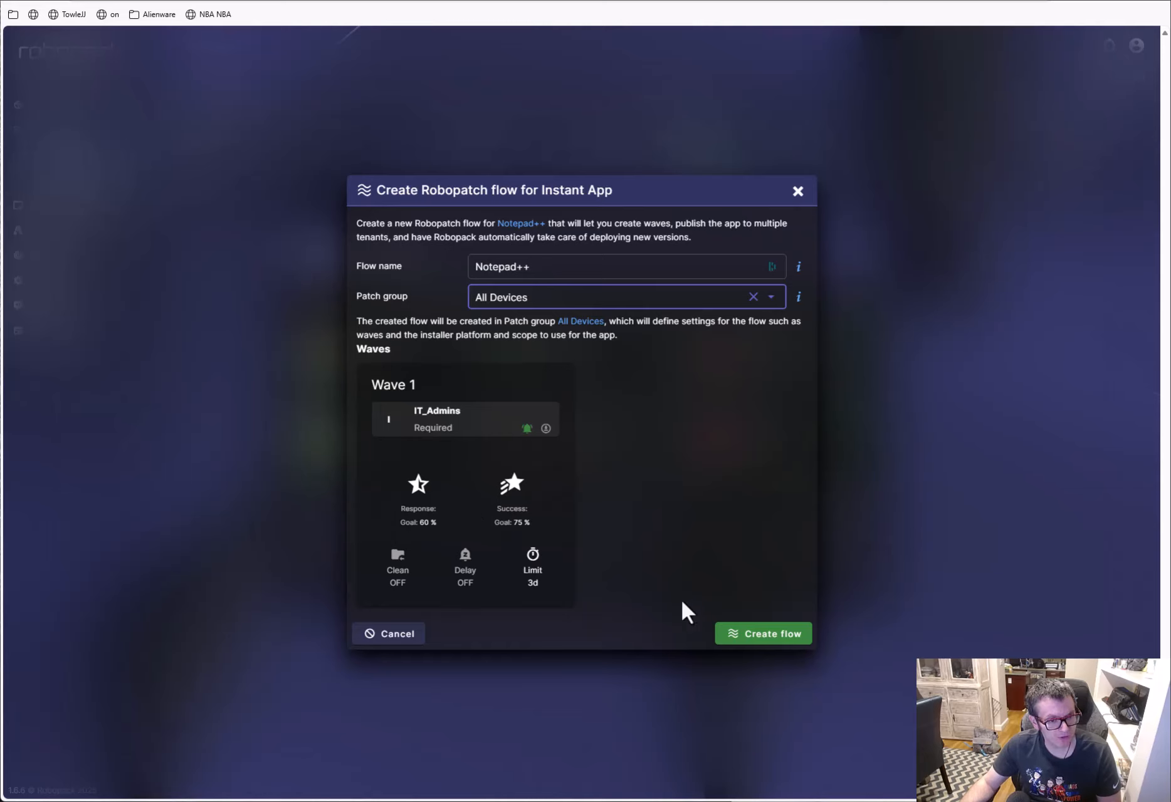
click(767, 635)
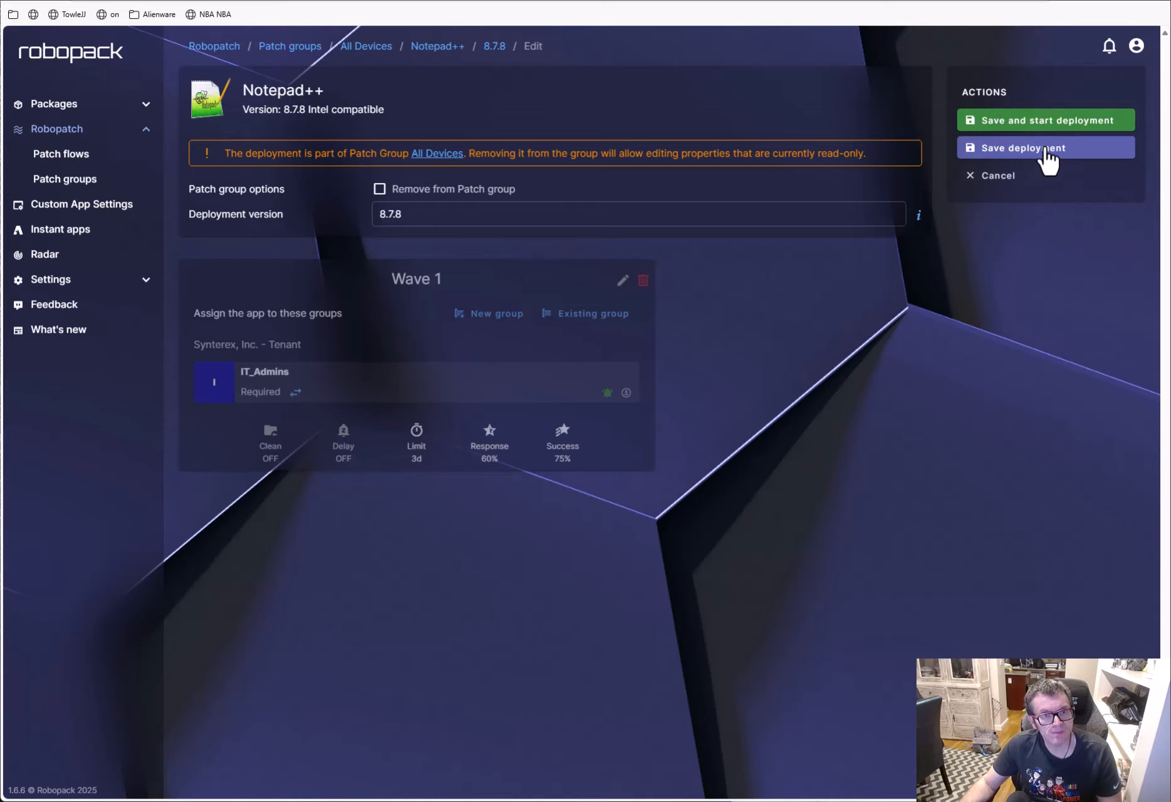
click(1045, 123)
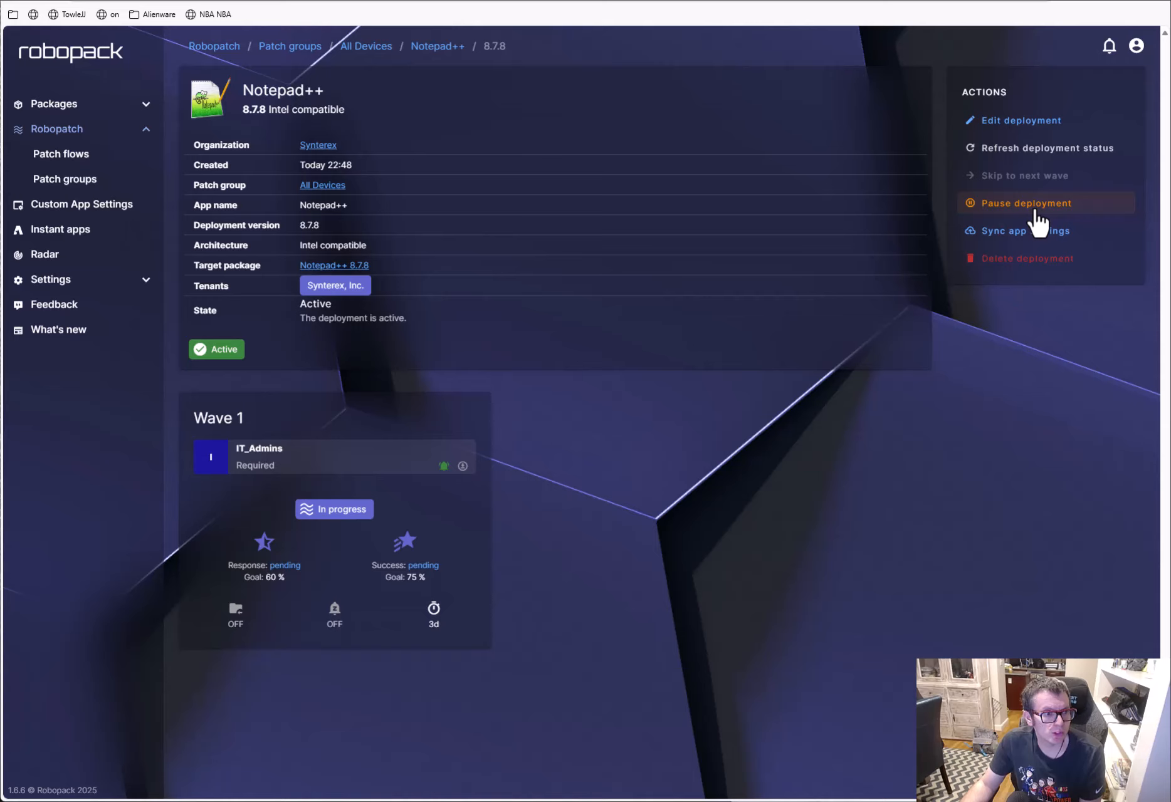
Refresh the Notepad++ deployment status and read the description of the app settings sync without running it.
click(65, 180)
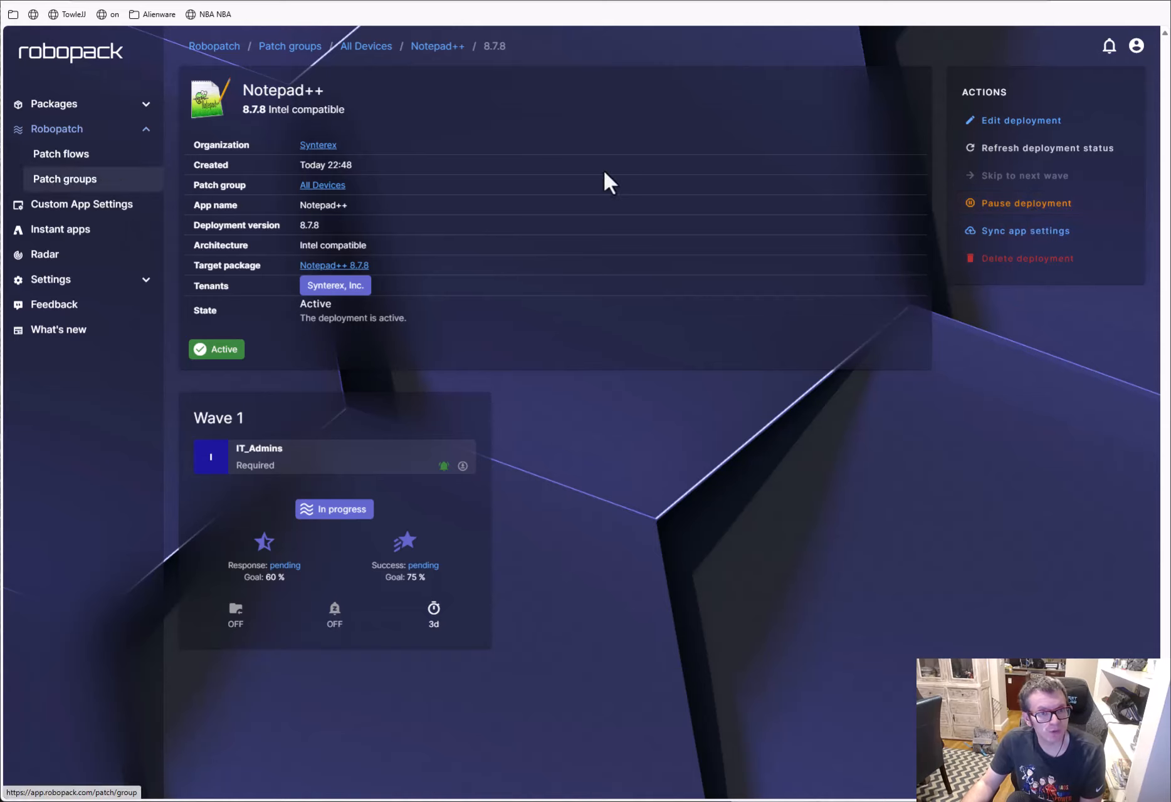
click(1034, 154)
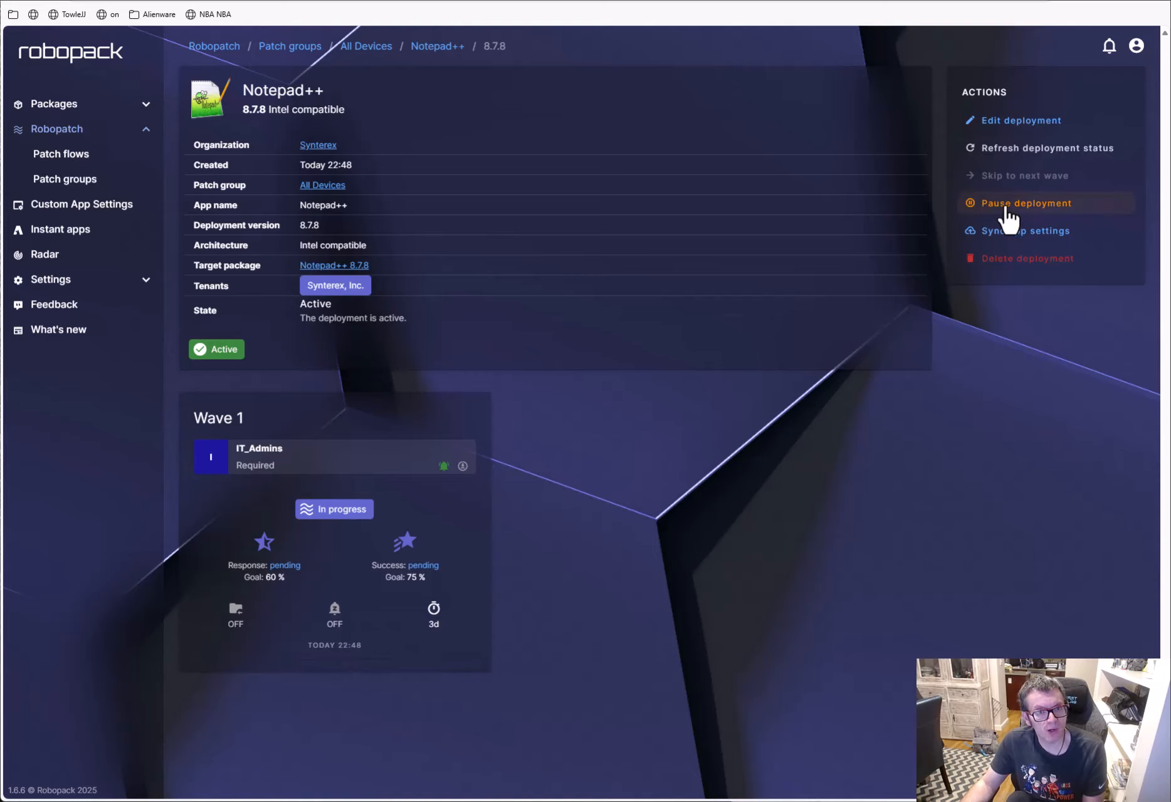
click(1012, 234)
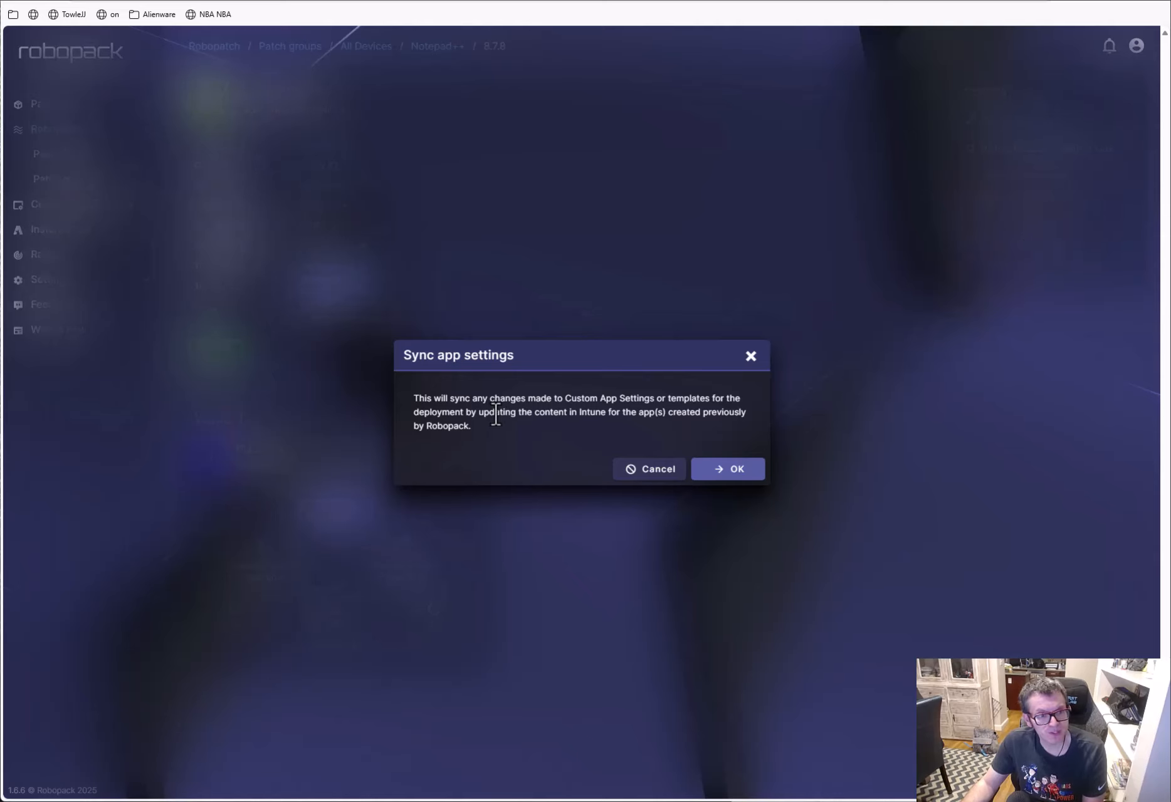
click(656, 469)
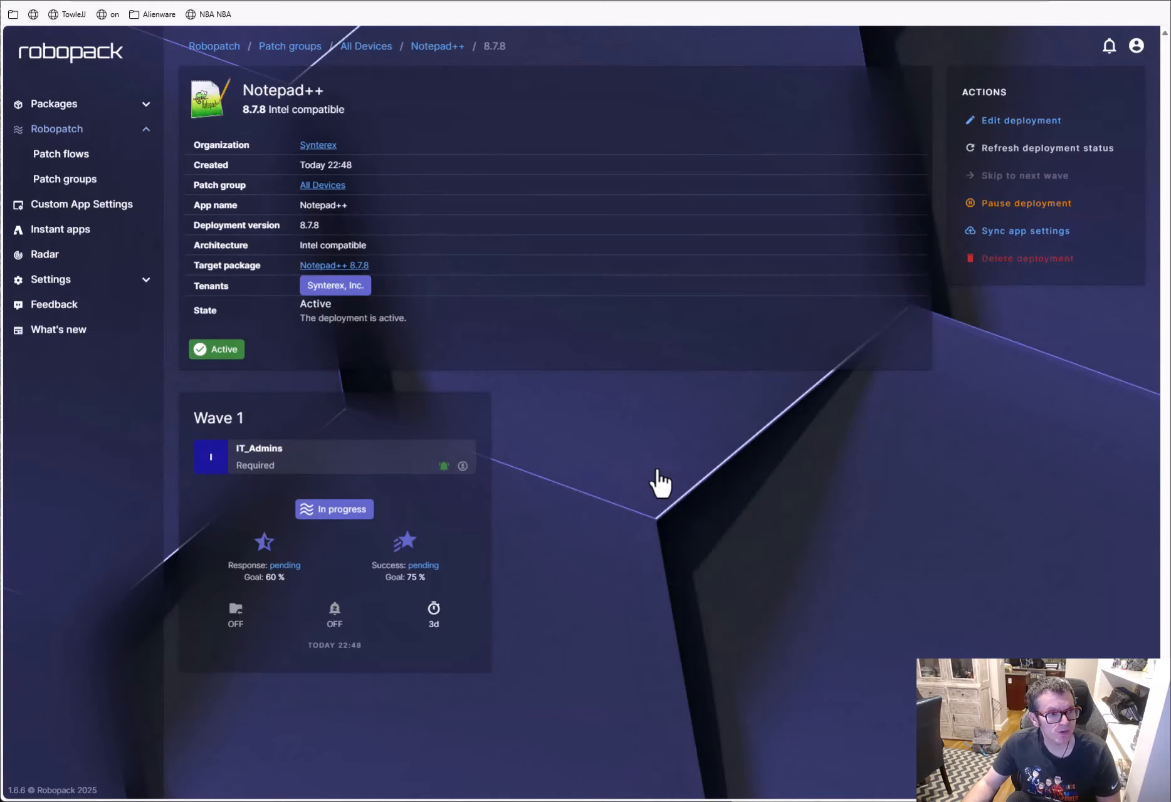